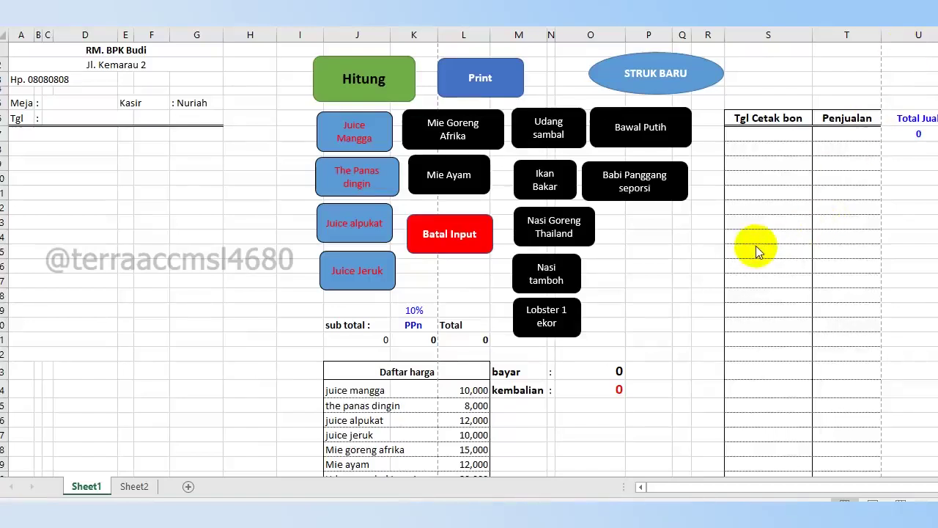
Look over the restaurant heading and the menu on the cashier sheet.
click(635, 249)
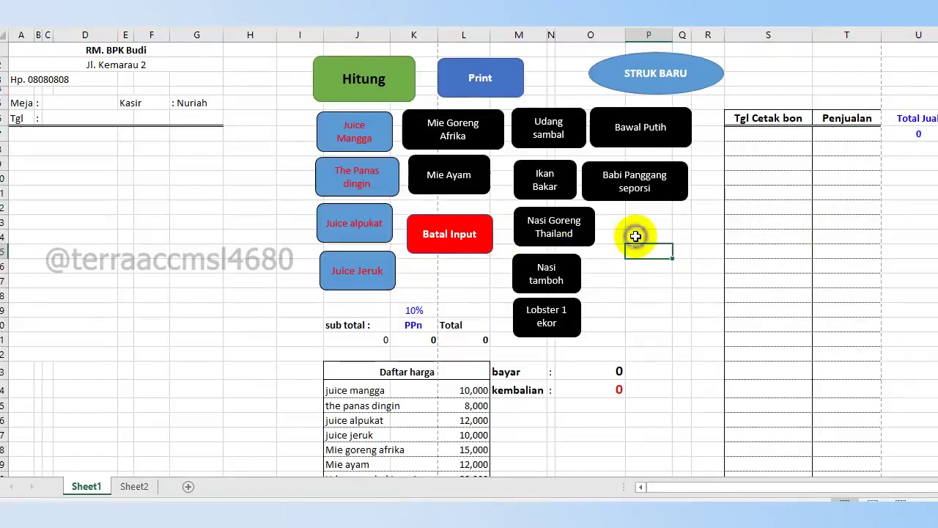
click(117, 50)
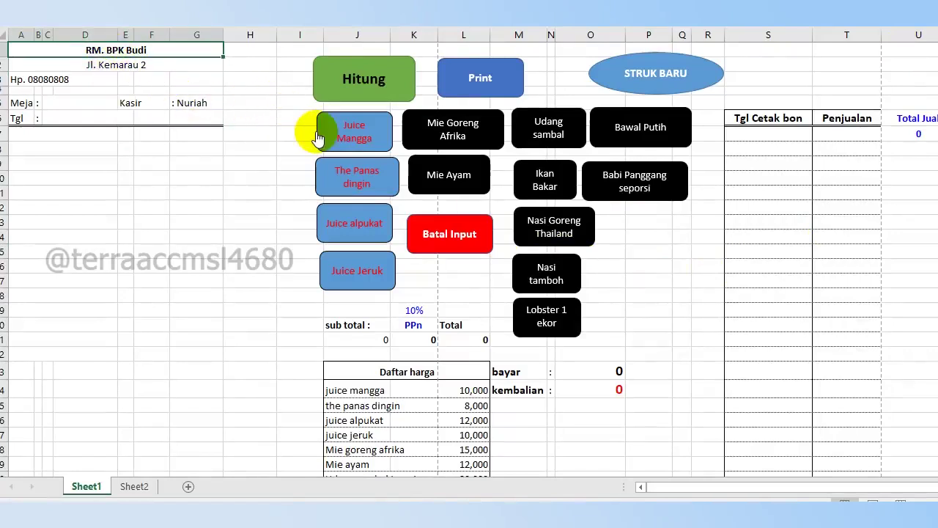
click(352, 146)
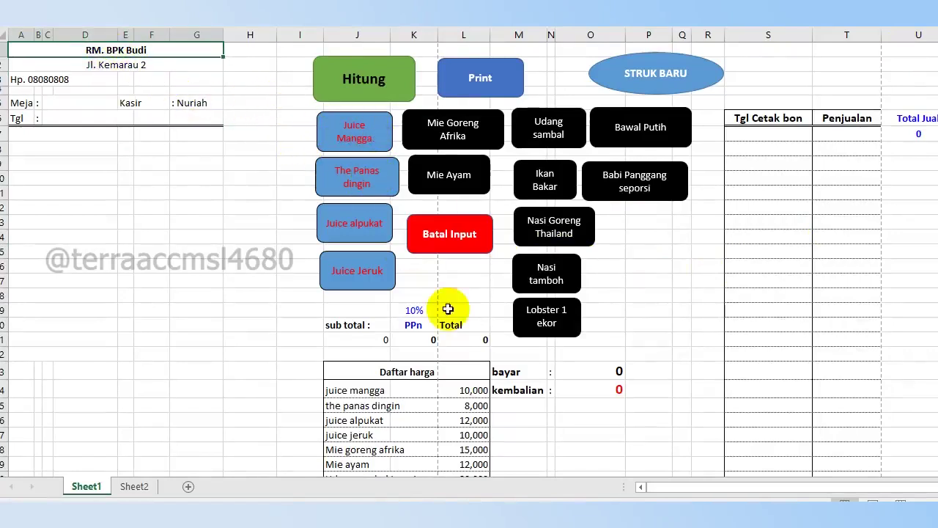
scroll(496, 330, down, 4)
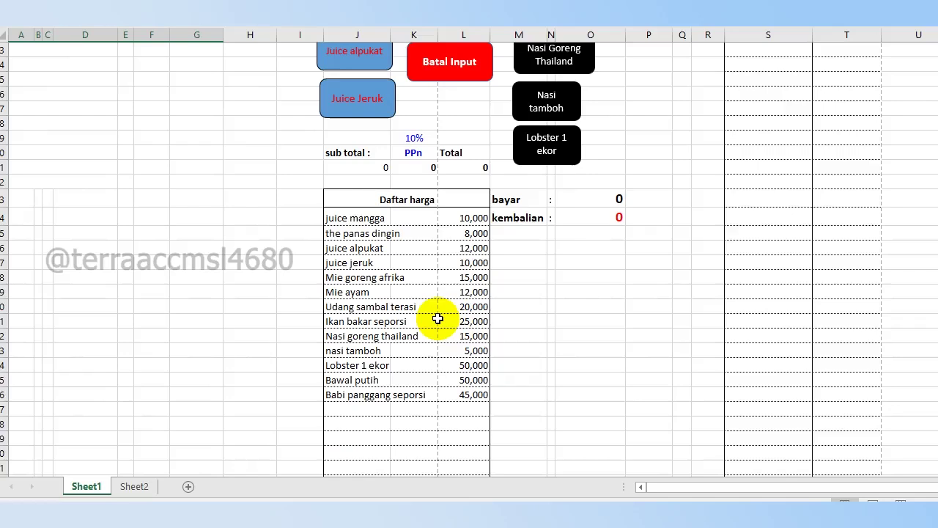
scroll(437, 318, up, 4)
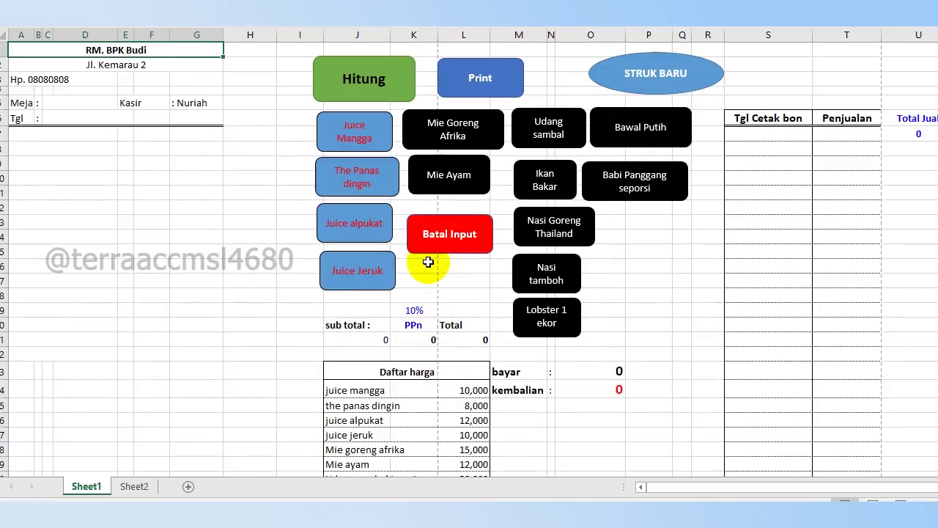
scroll(433, 268, down, 3)
scroll(433, 271, up, 3)
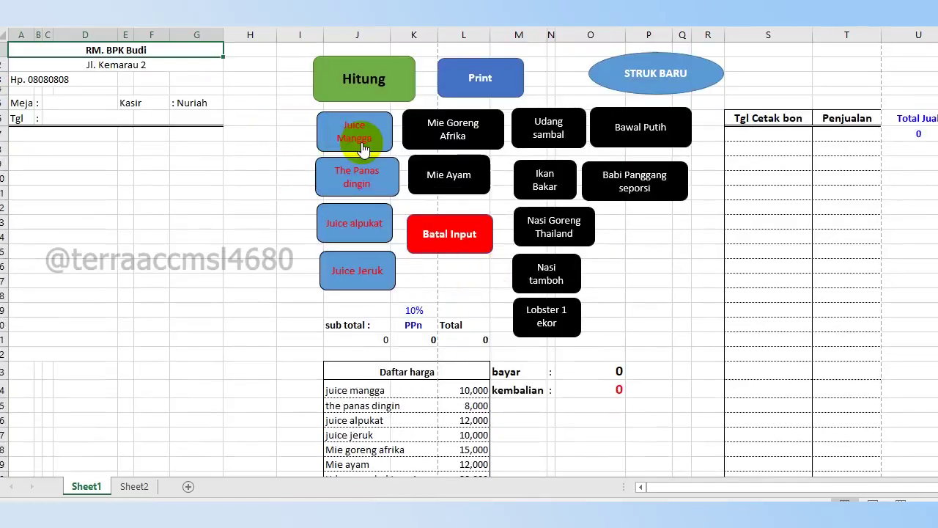
Add two mango juice and three Mie goreng afrika, then delete both order lines again.
click(356, 137)
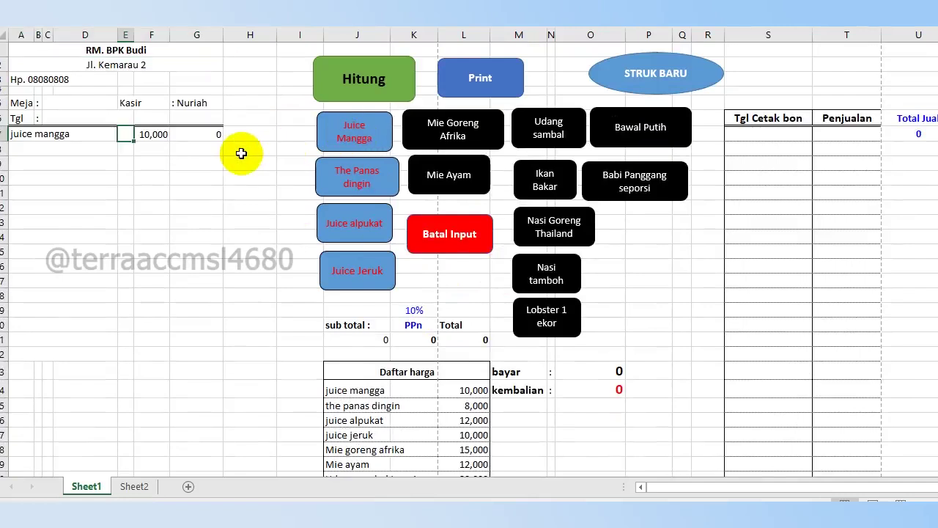
key(Down)
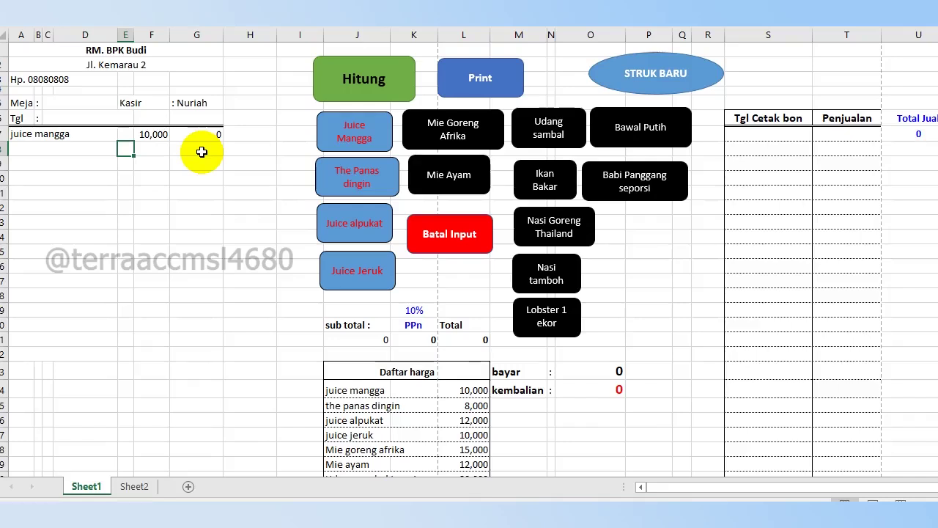
key(Up)
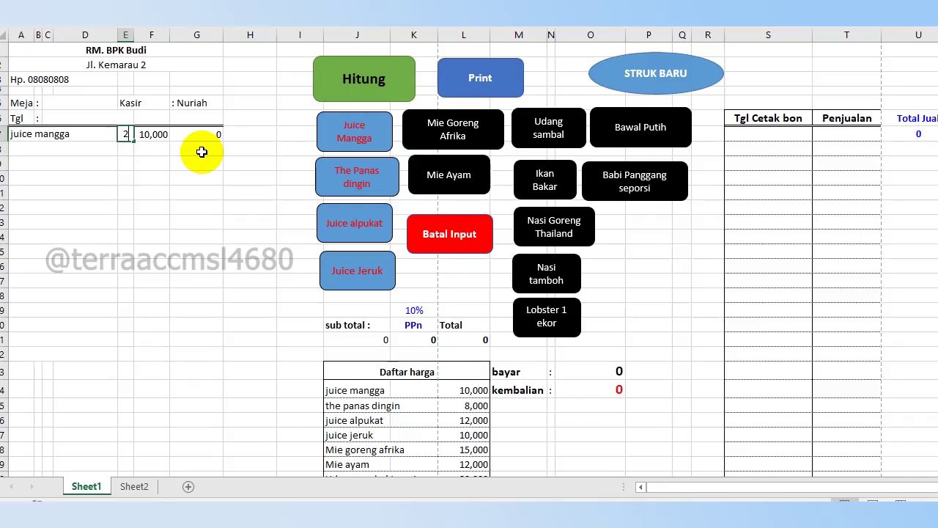
click(291, 192)
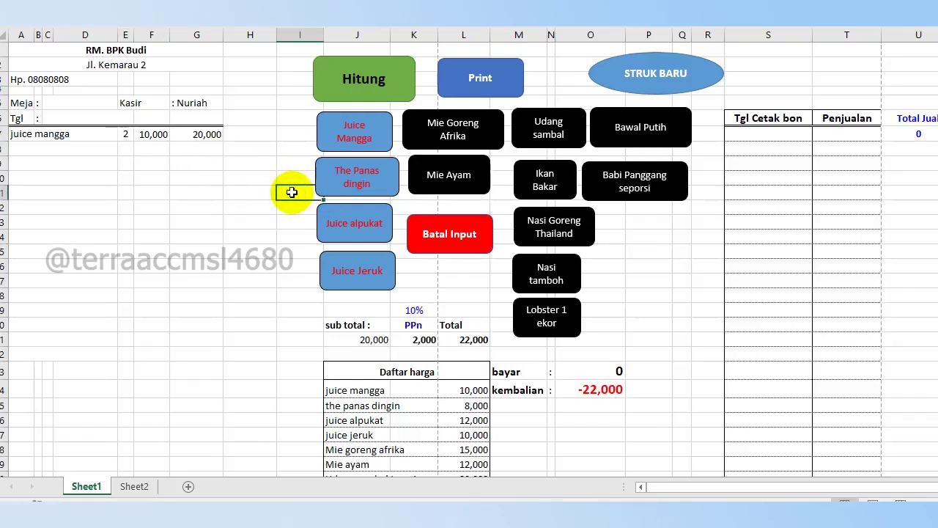
click(463, 138)
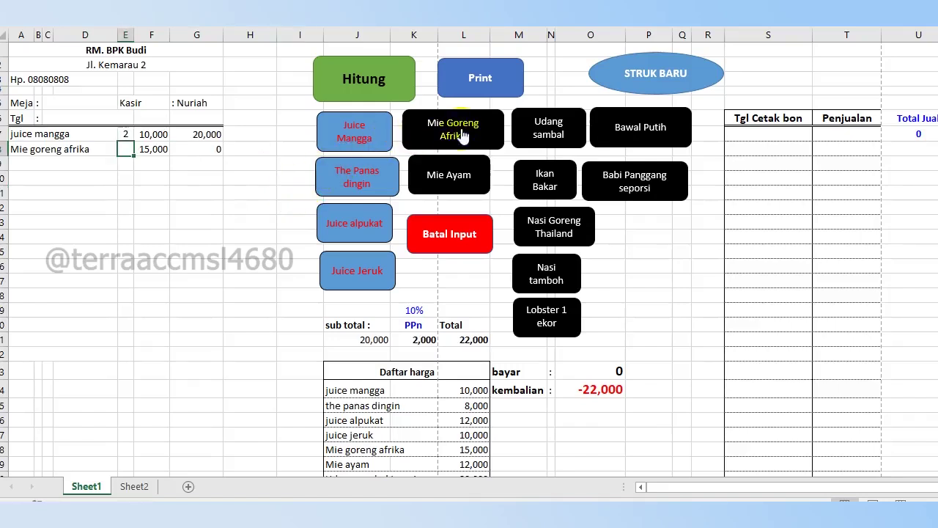
click(125, 149)
text(3)
key(Return)
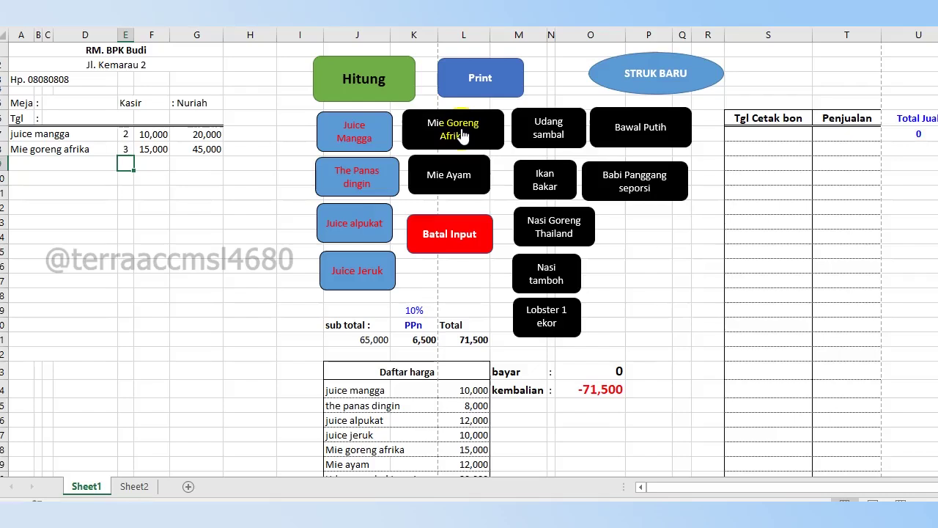
click(454, 228)
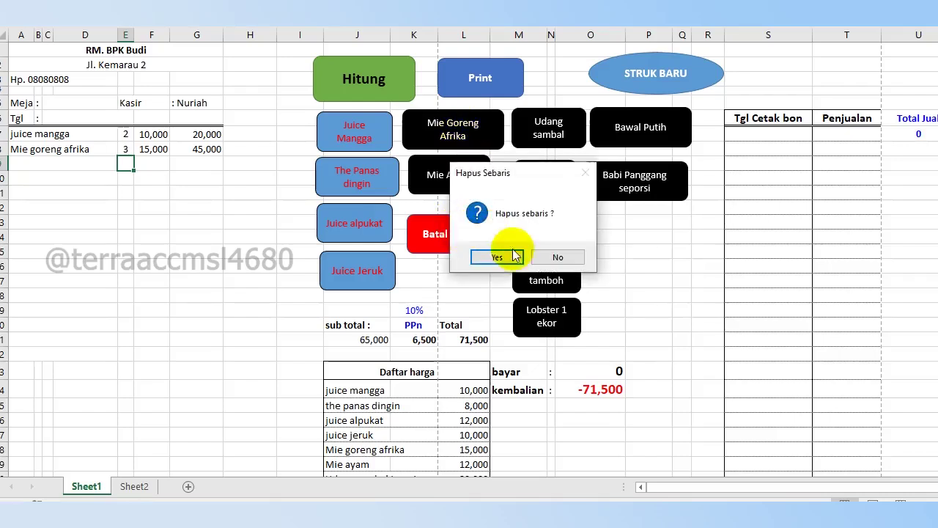
click(501, 258)
click(486, 244)
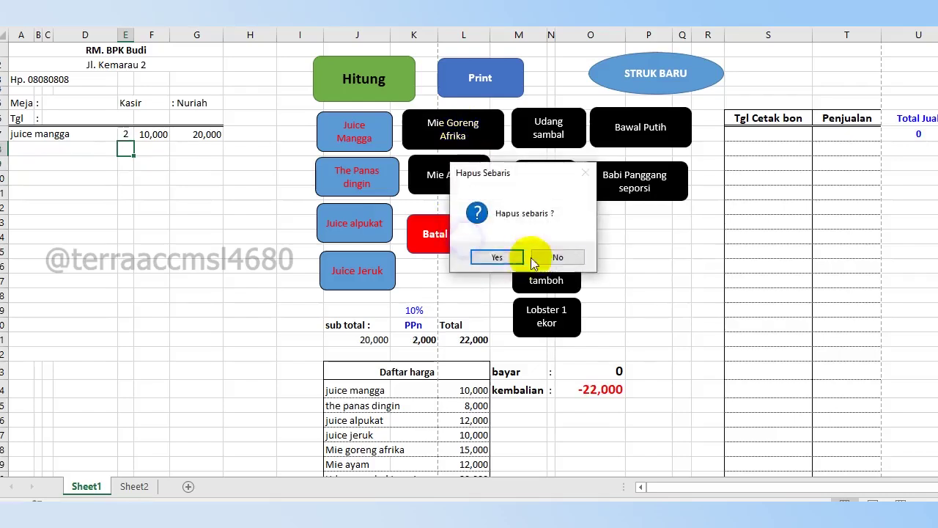
click(517, 258)
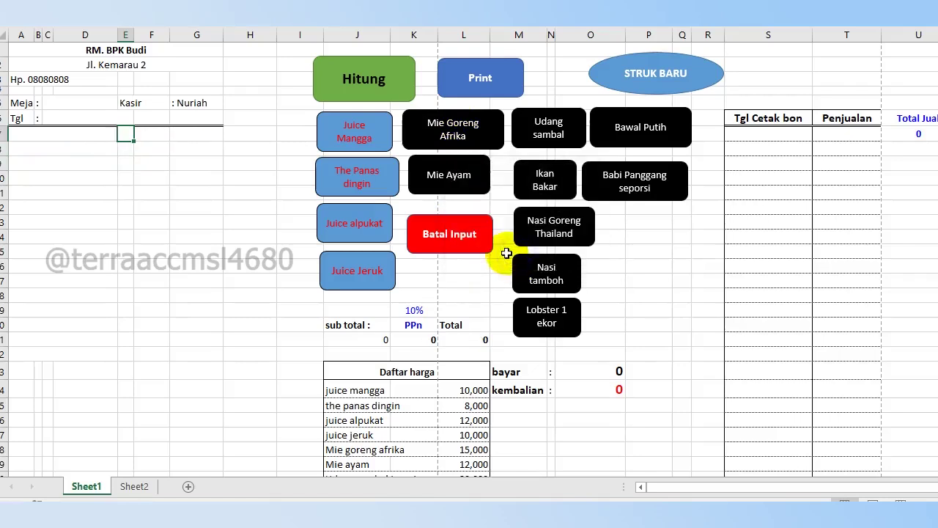
Add one Ikan bakar seporsi and two Nasi tamboh to the order.
click(551, 179)
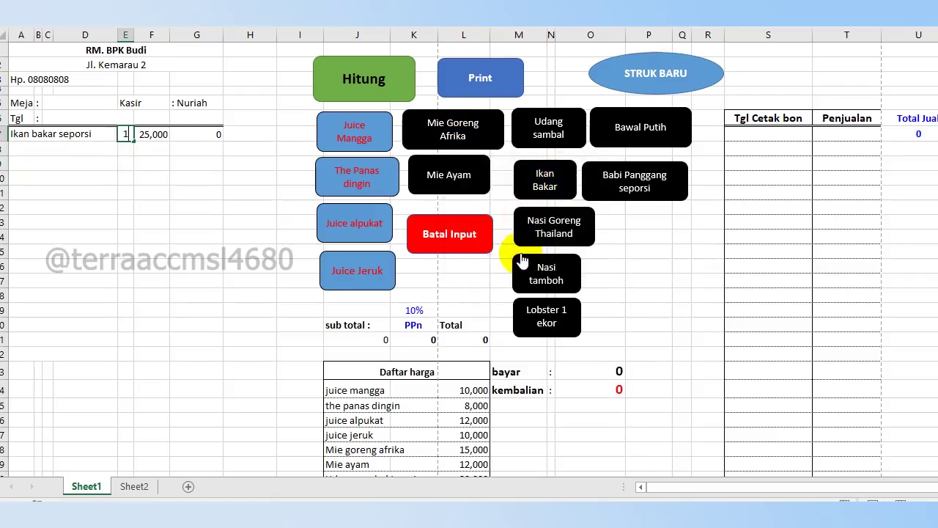
key(Return)
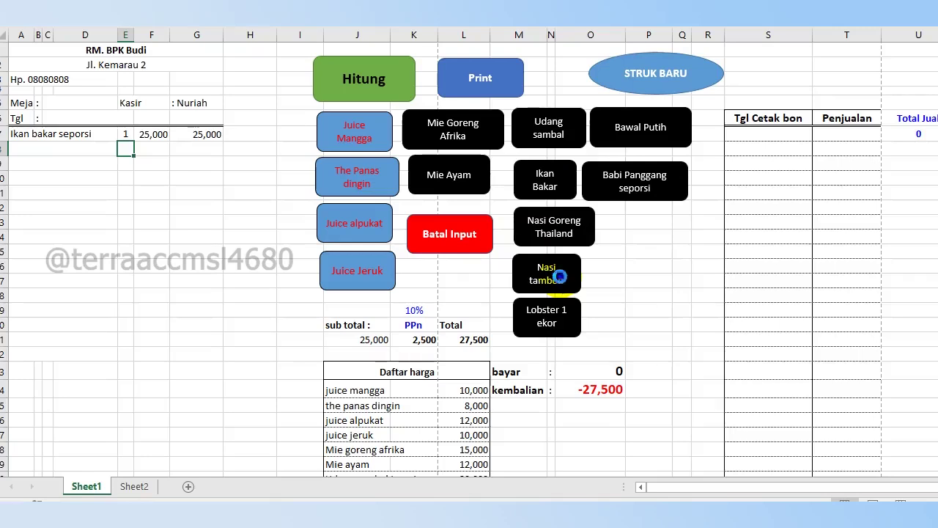
click(559, 277)
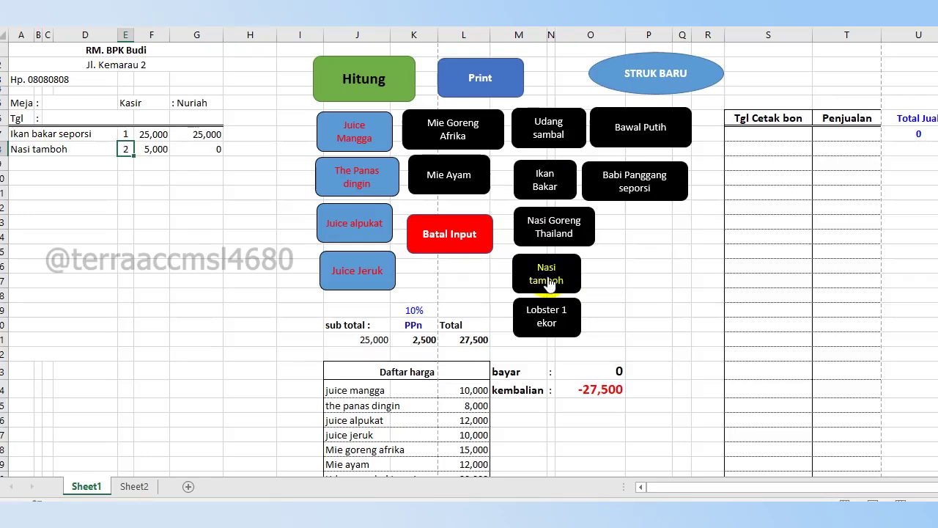
key(Return)
scroll(548, 302, down, 1)
scroll(545, 310, down, 1)
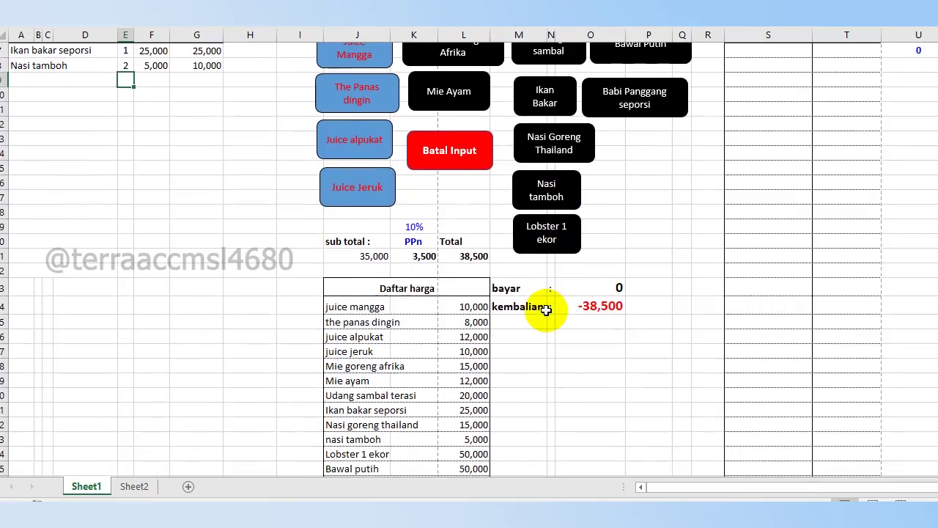
scroll(579, 293, up, 2)
Add two Udang sambal terasi and three Babi panggang, then enter 250,000 paid.
click(550, 135)
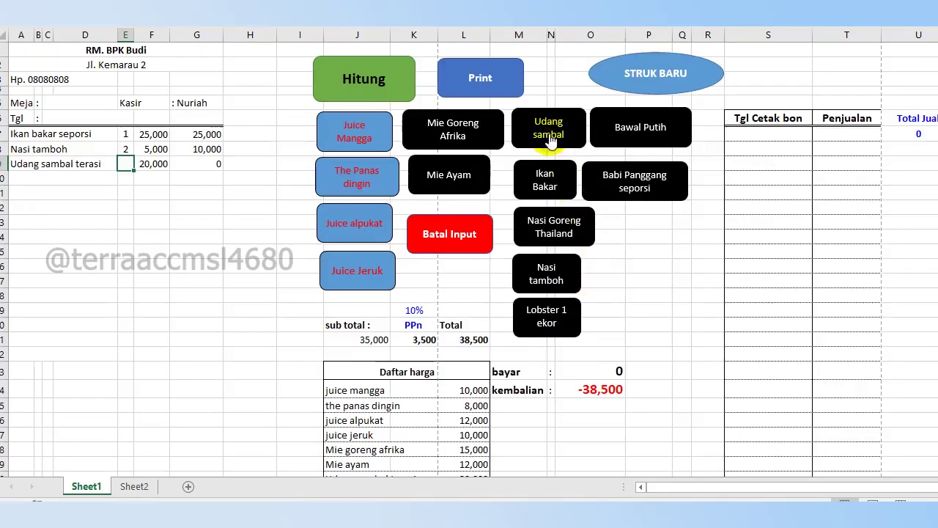
text(2)
key(Return)
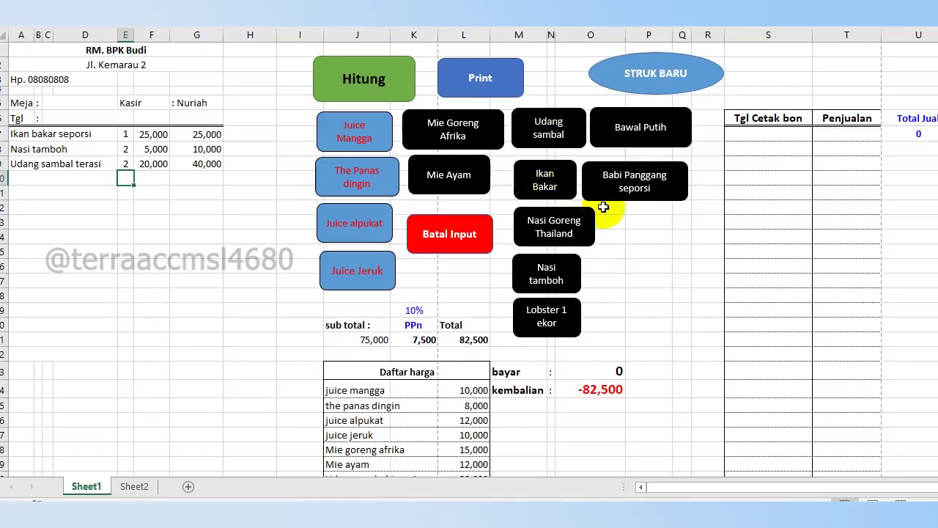
click(639, 184)
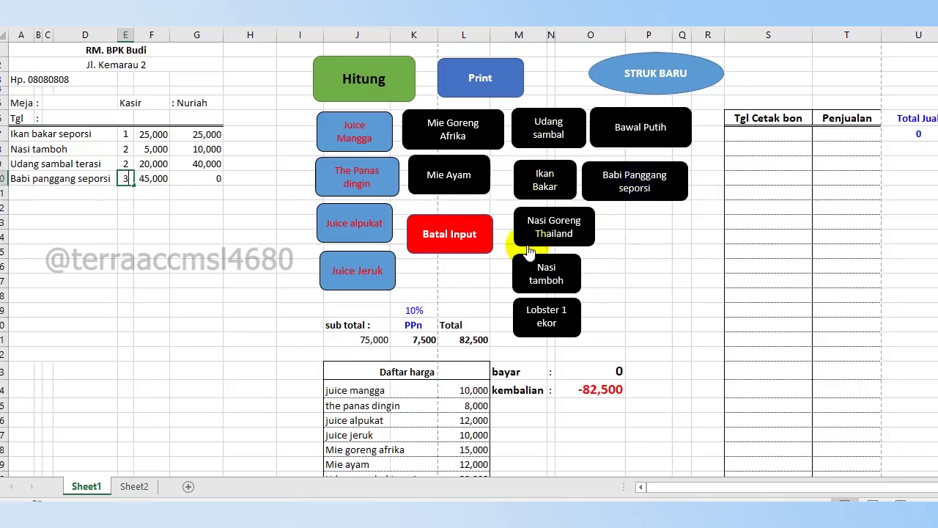
key(Return)
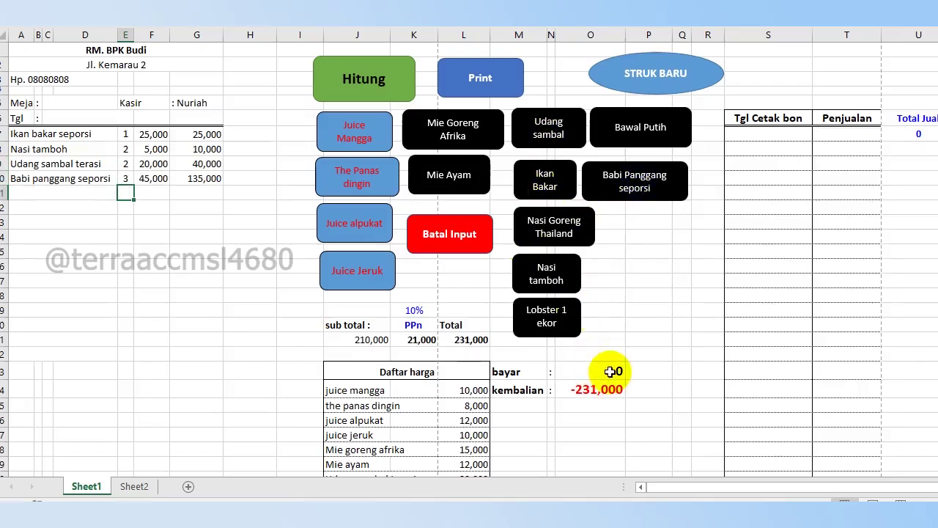
click(617, 370)
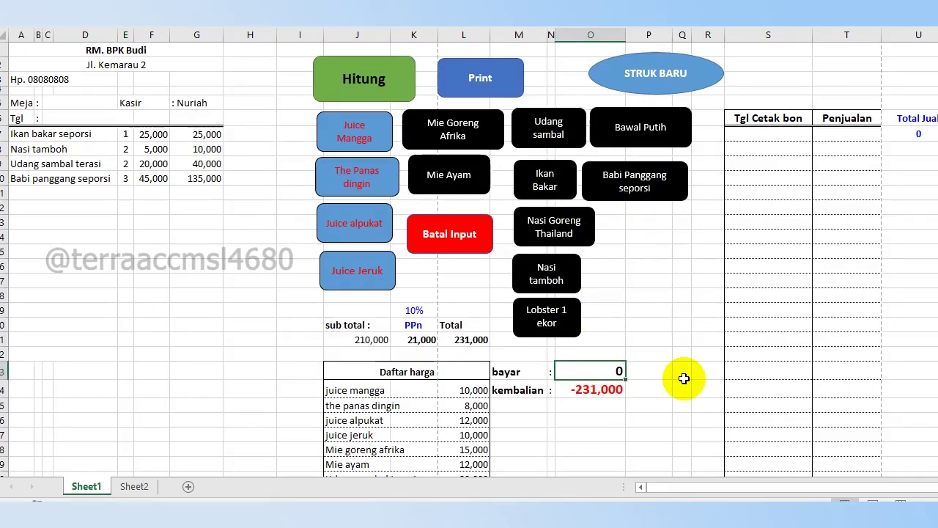
text(250000)
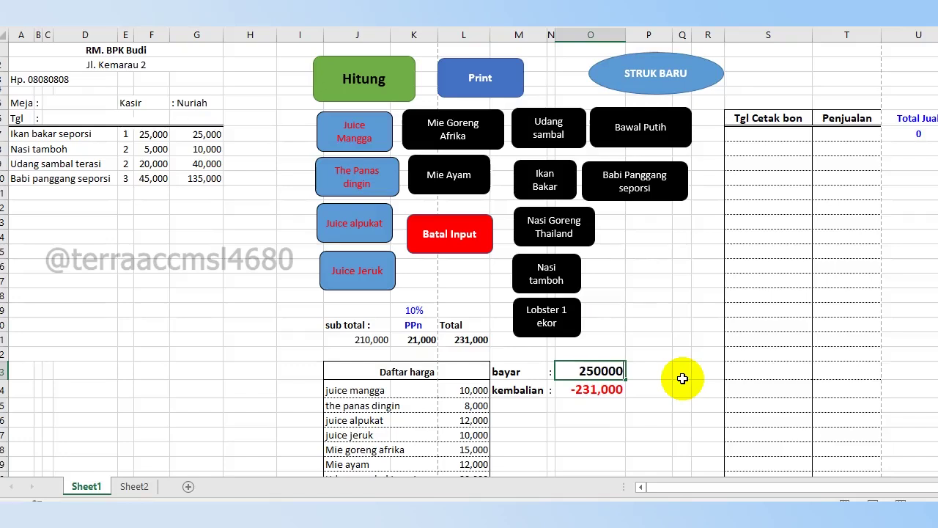
key(Return)
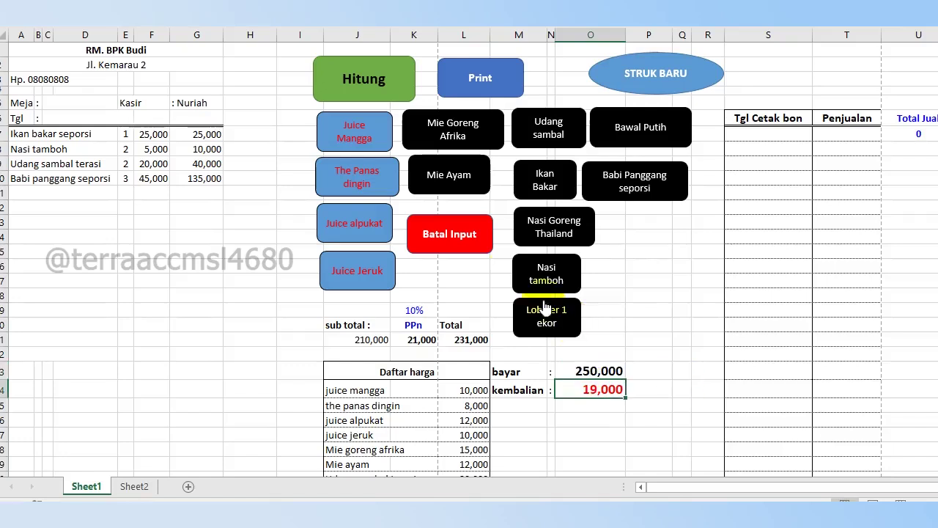
Calculate the bill, set Meja to 2, and choose $A$1:$G$16 as the print area.
click(381, 83)
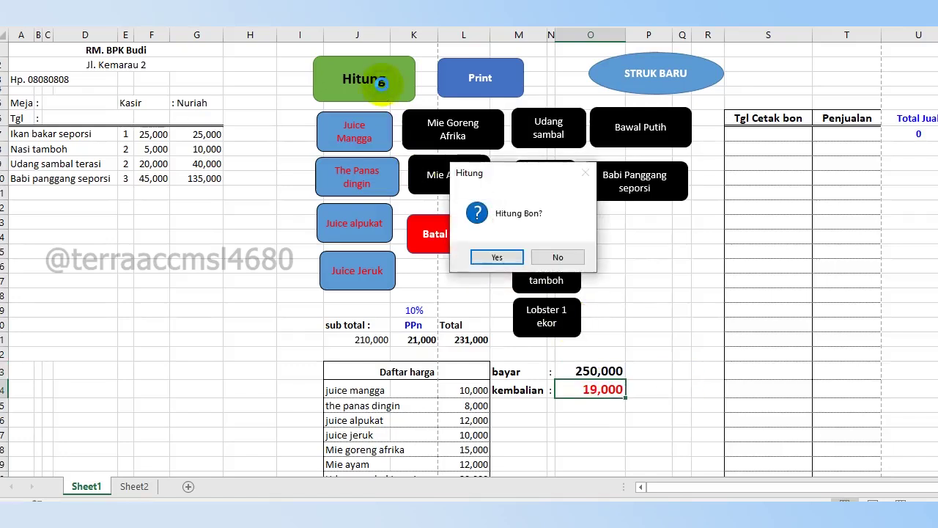
key(Return)
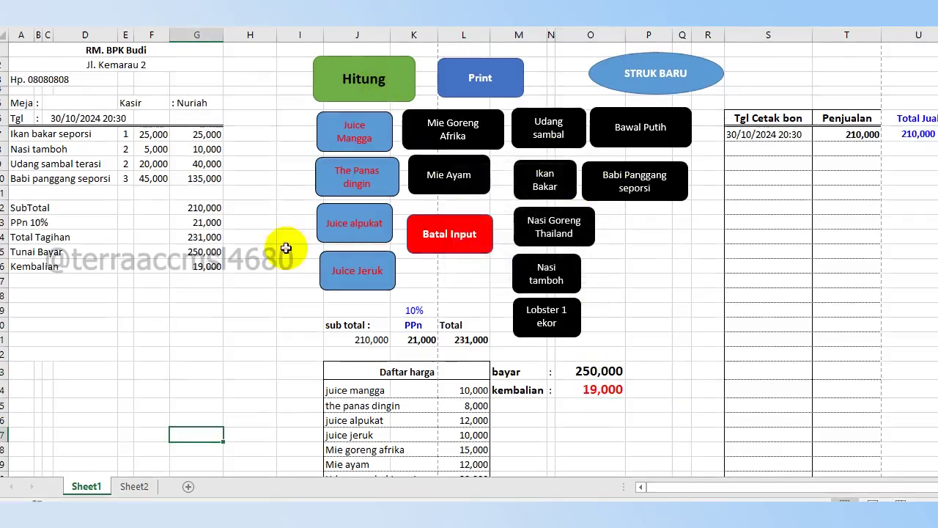
click(65, 101)
text(2)
key(Return)
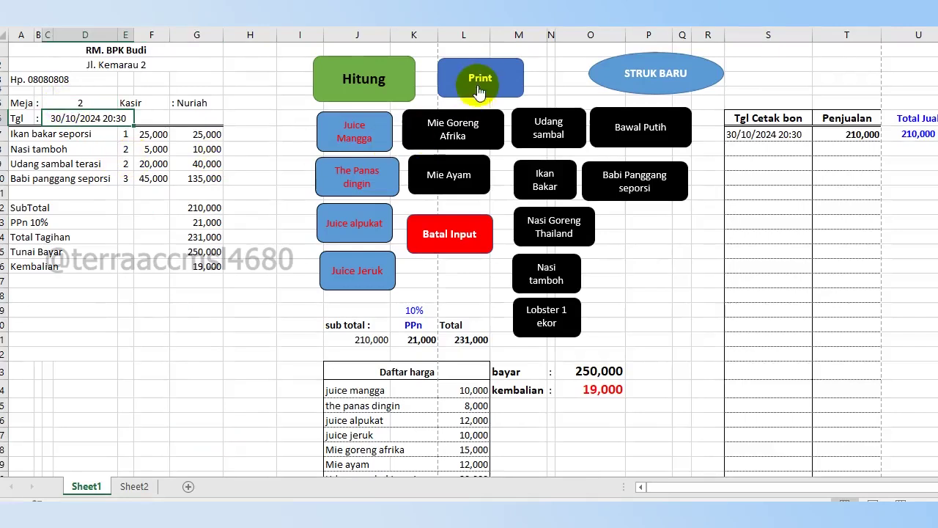
click(478, 85)
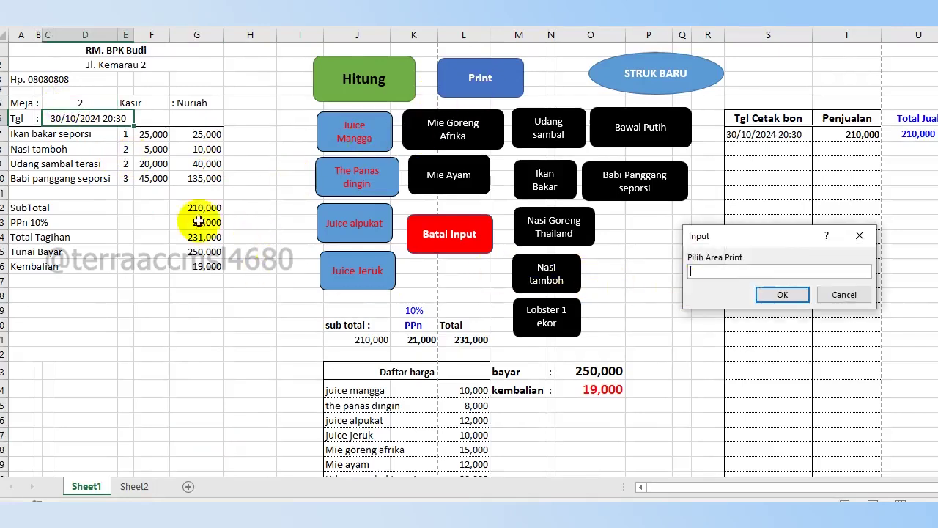
drag(18, 52, 143, 261)
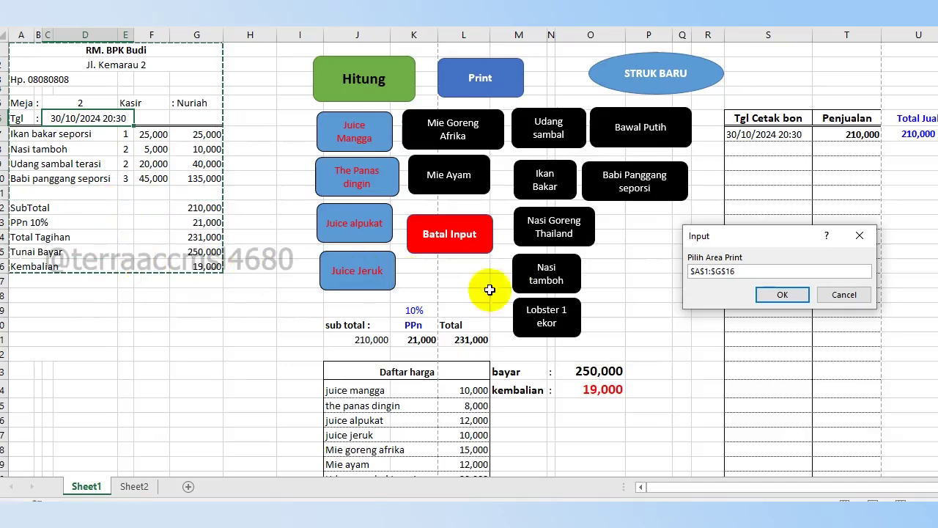
Preview the A1:G16 receipt with Meja 2 and total 231,000, then close the preview.
click(784, 296)
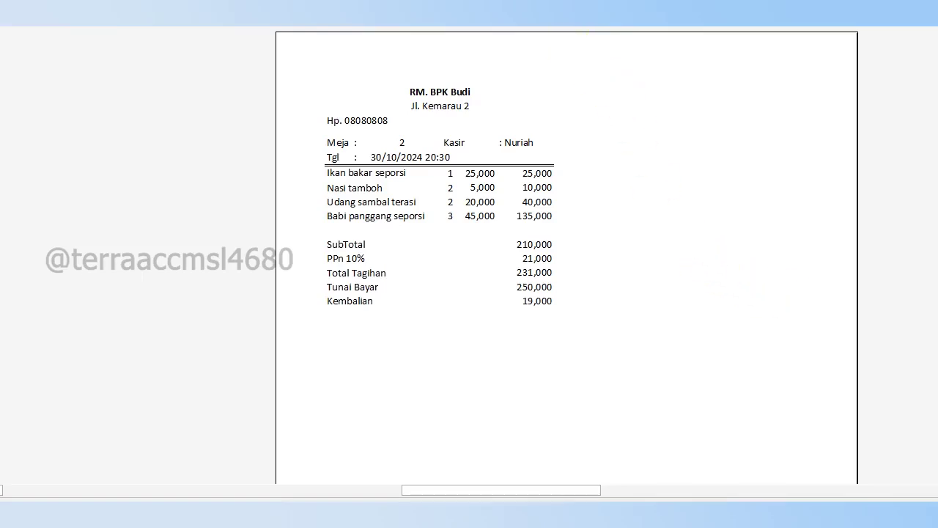
key(Escape)
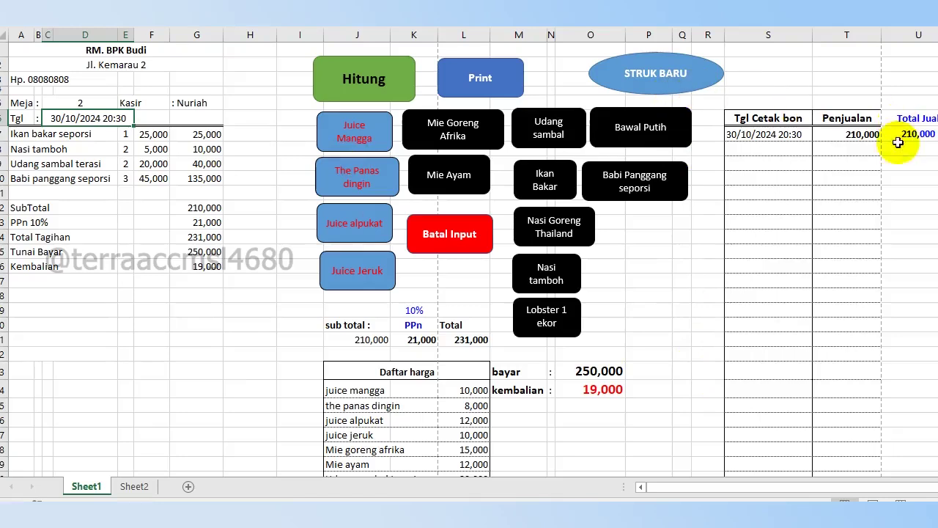
Check the logged 210,000 sale, then clear the receipt with STRUK BARU, confirming Yes.
click(867, 135)
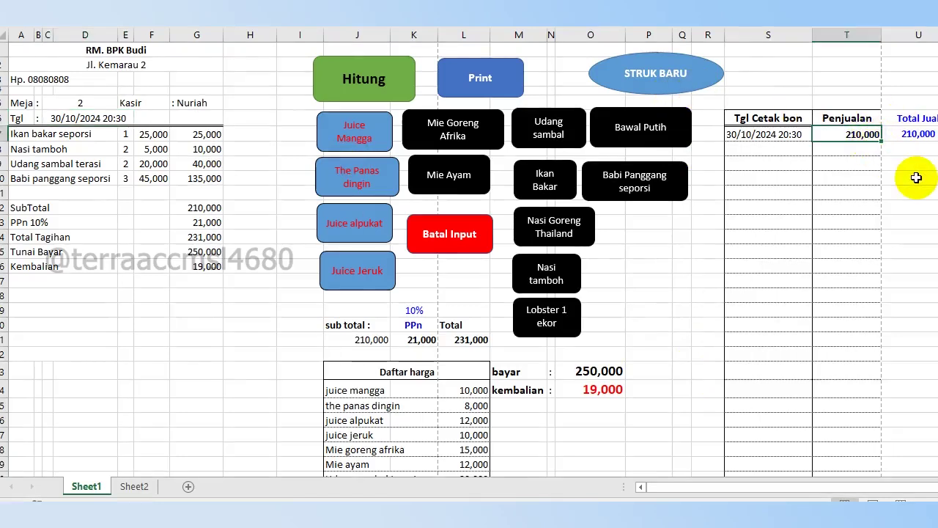
click(796, 135)
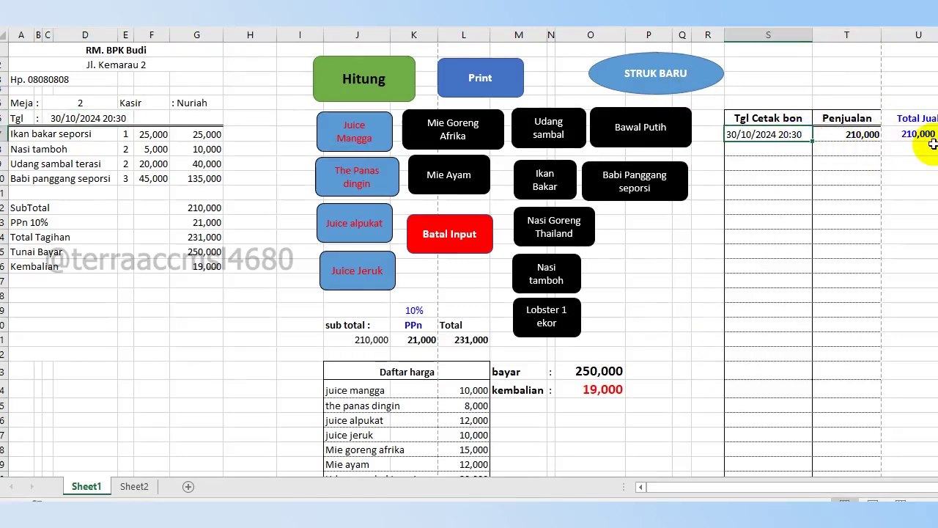
click(921, 164)
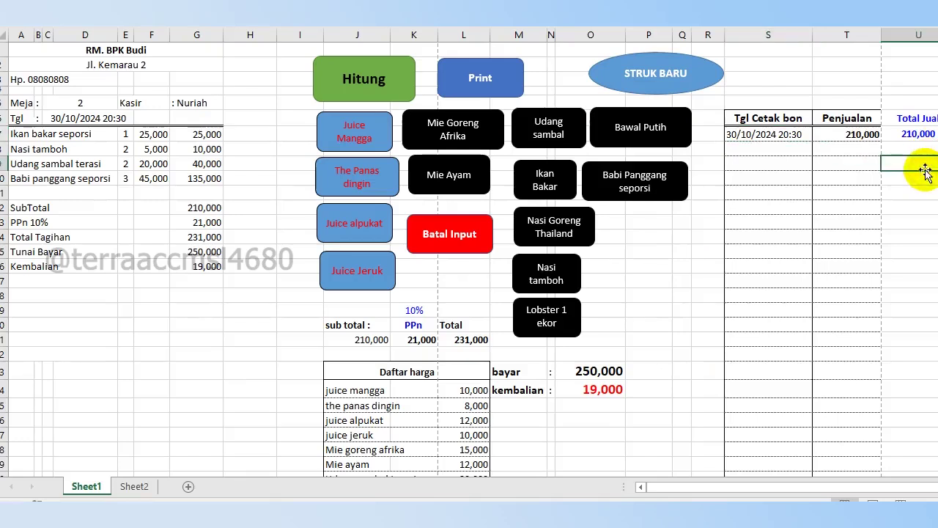
click(660, 73)
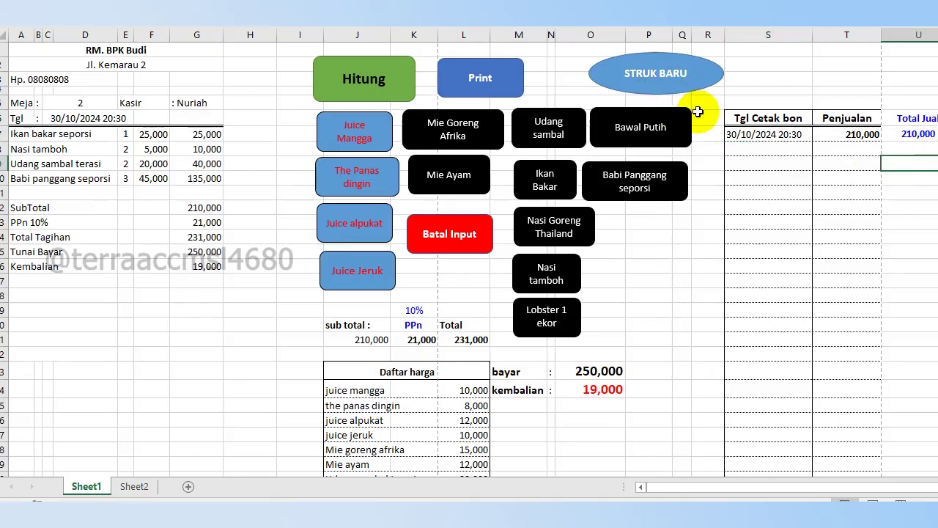
click(661, 82)
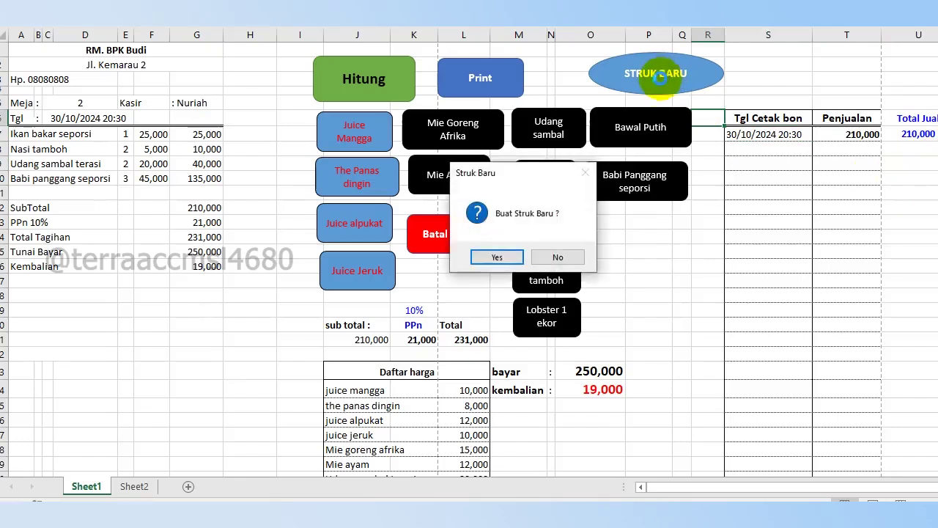
click(504, 257)
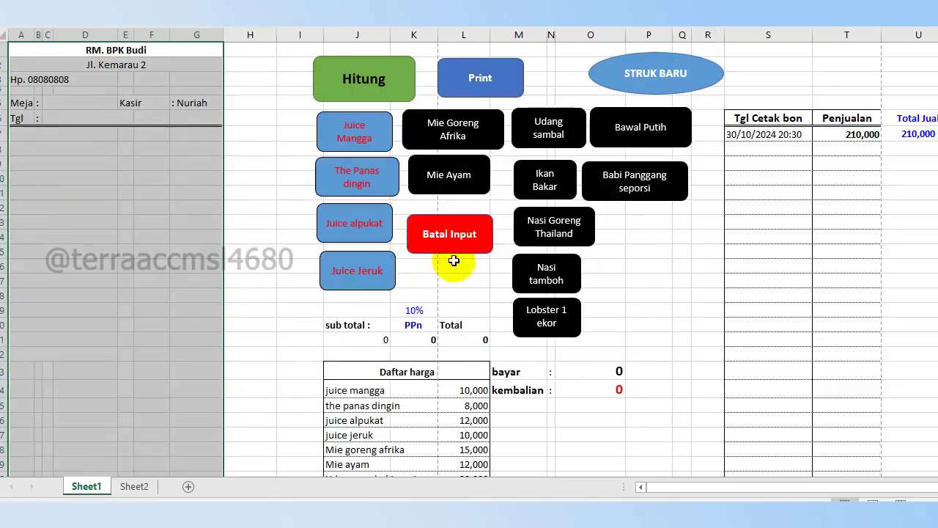
click(442, 275)
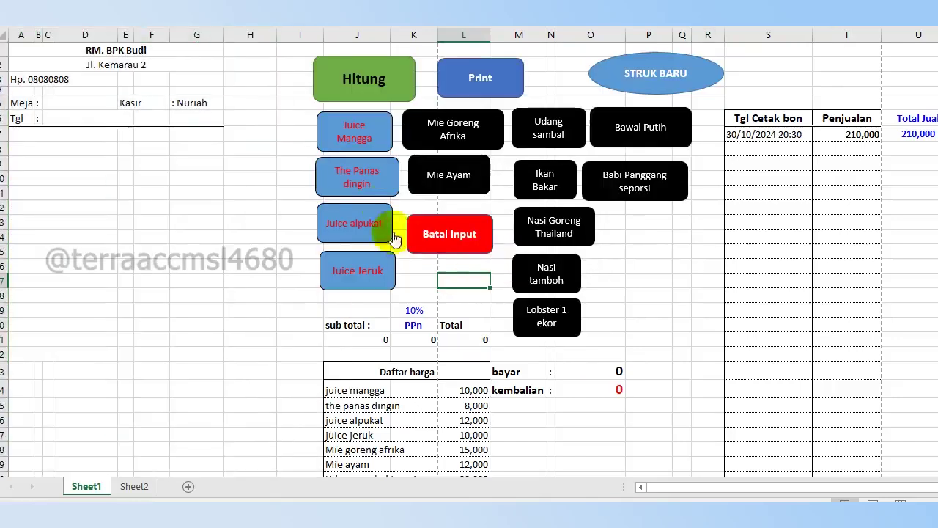
Add two each of juice alpukat, juice mangga and Mie ayam to the order.
click(359, 230)
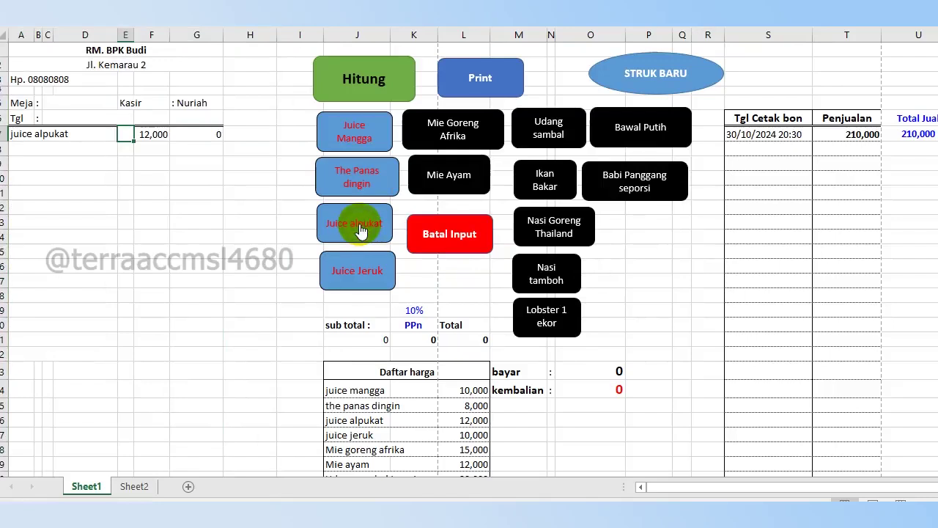
click(125, 134)
text(2)
key(Return)
click(356, 132)
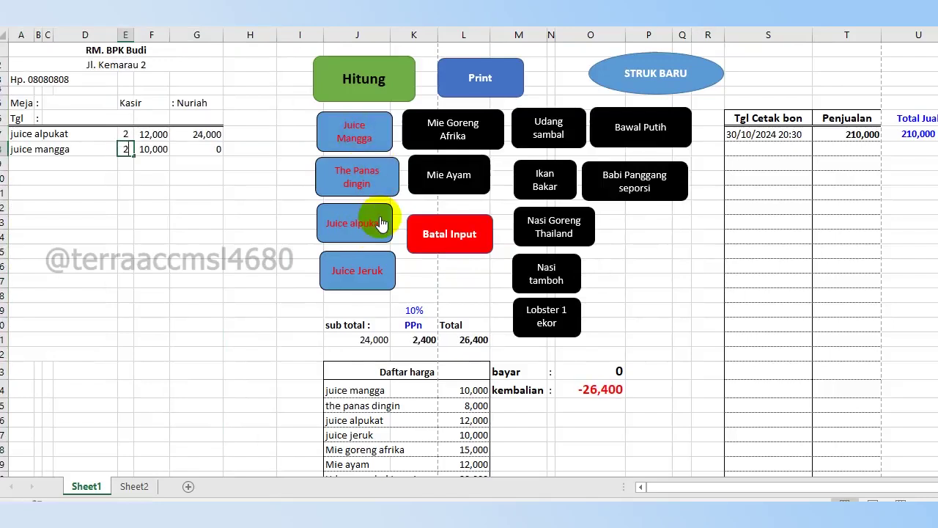
key(Return)
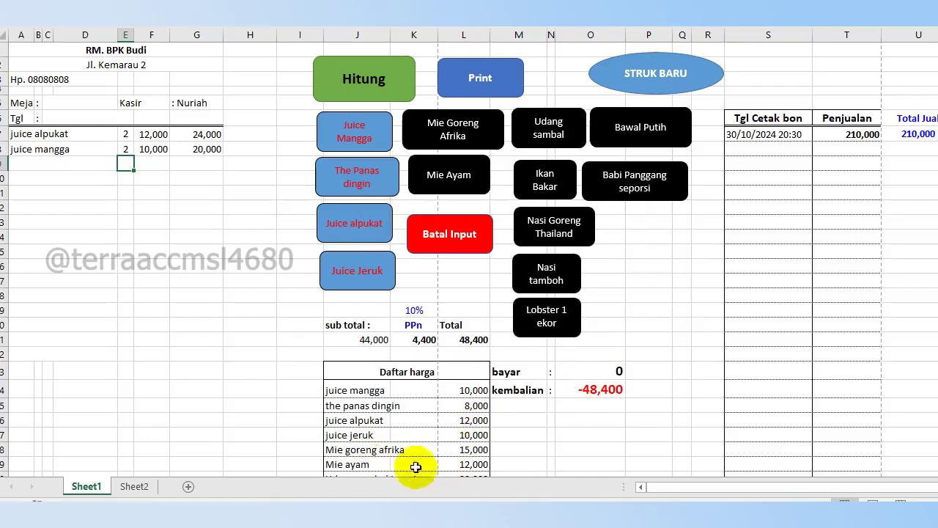
click(466, 466)
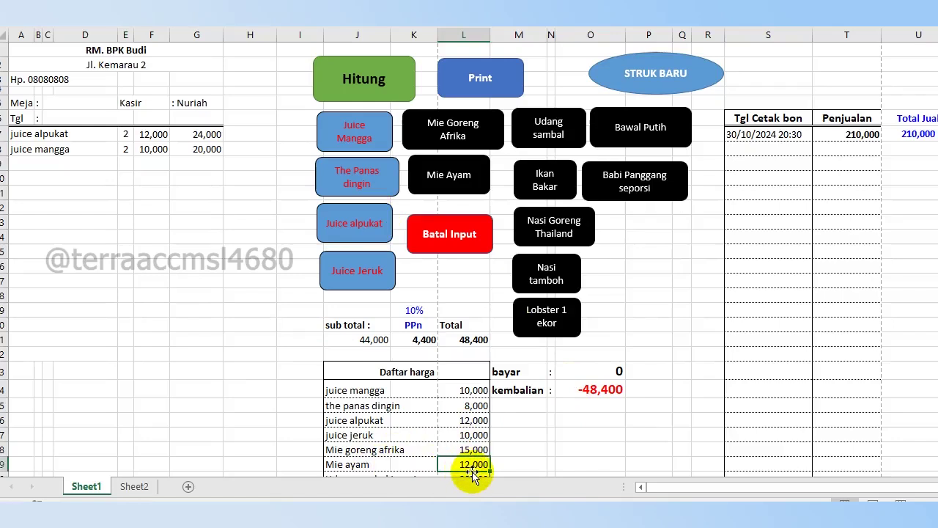
click(443, 173)
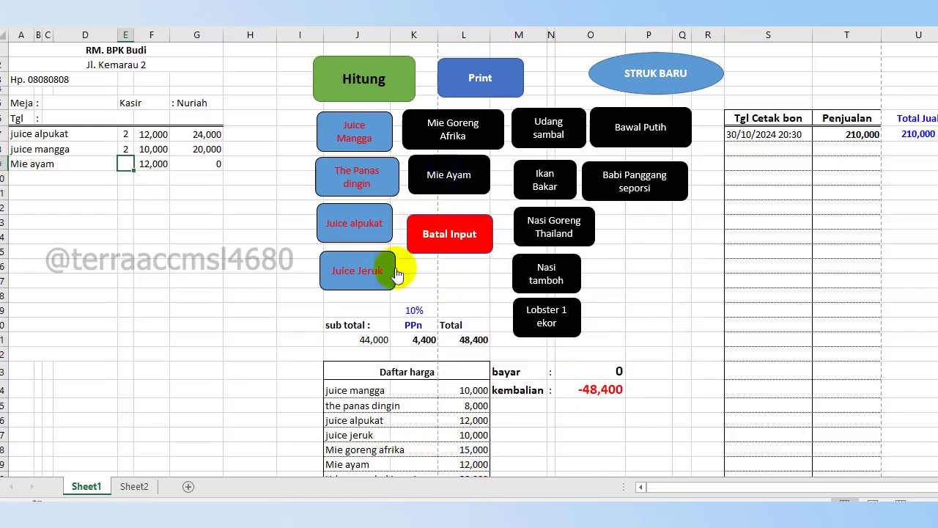
text(2)
key(Return)
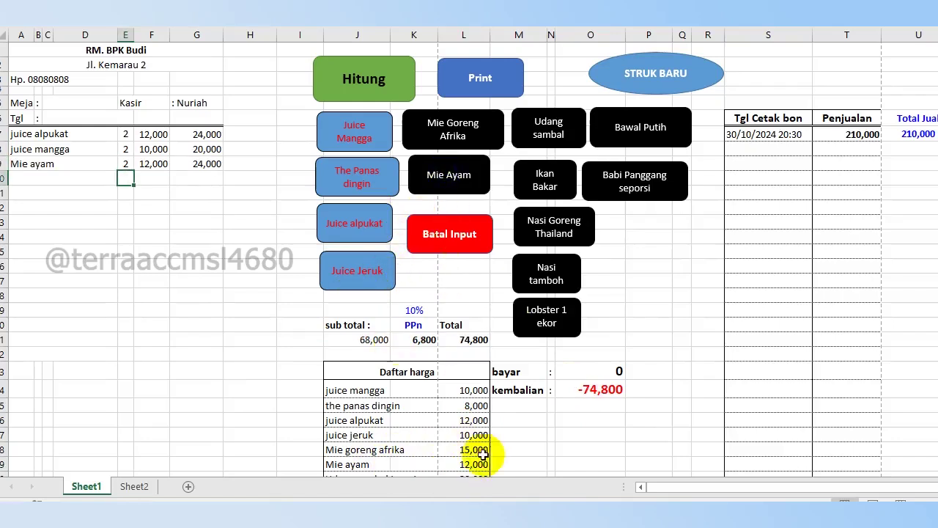
Change the Mie ayam price in L29 to 10,000.
click(485, 470)
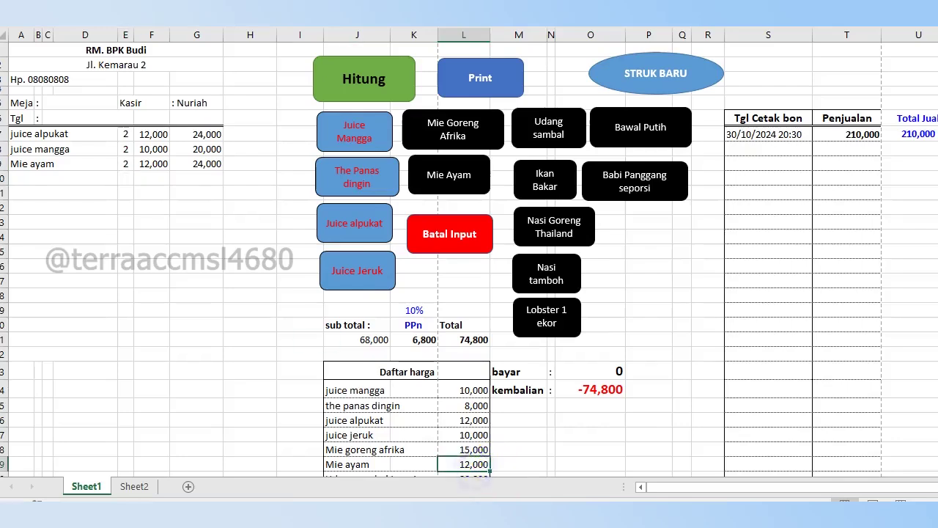
mouse_move(514, 521)
key(Return)
Change the Mie ayam price in L29 to 14,000, bringing the total to 79,200.
click(570, 356)
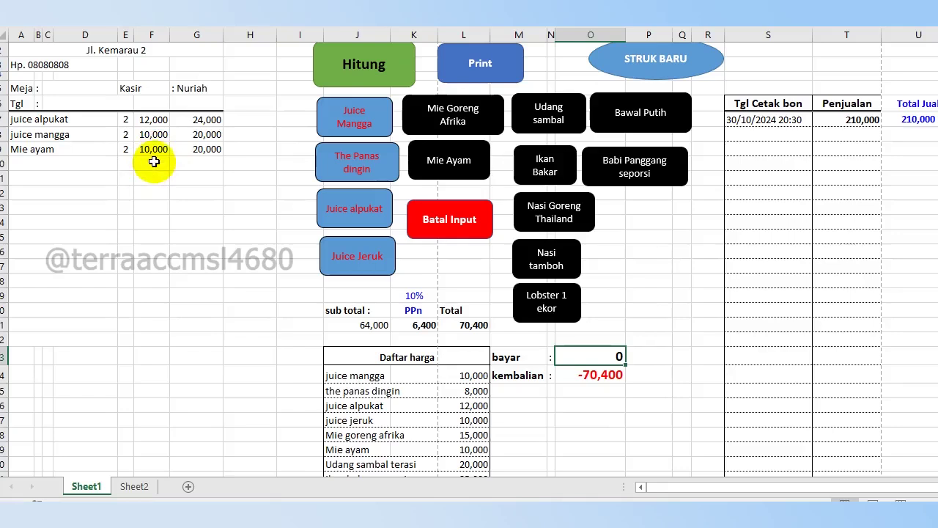
click(475, 450)
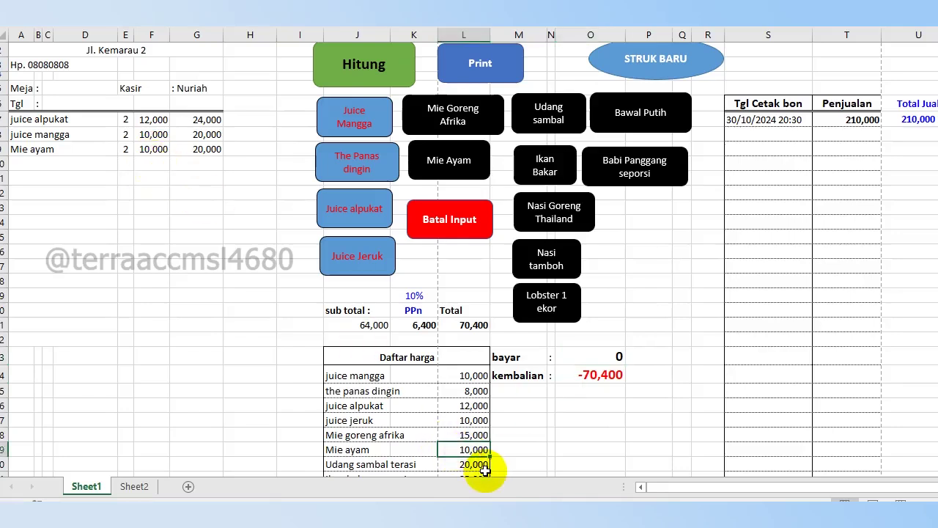
text(1)
key(Return)
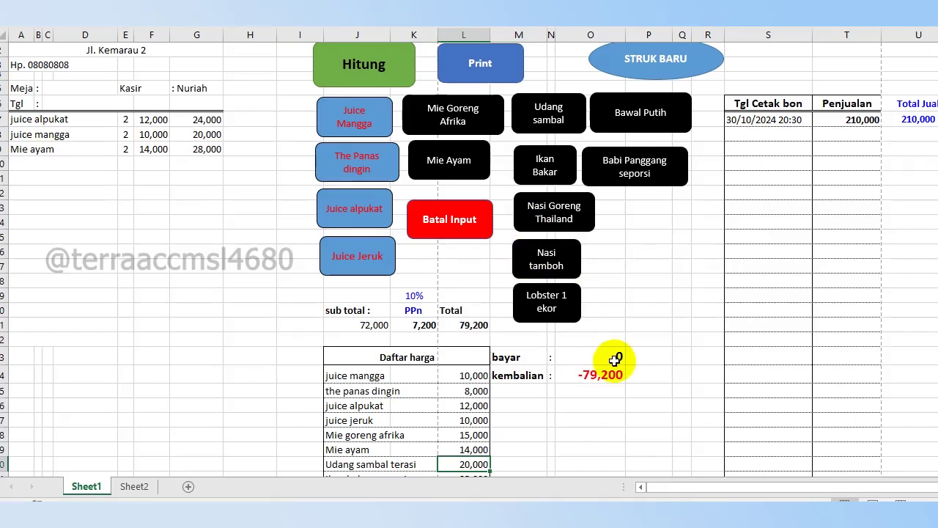
Calculate the bill with a 100,000 cash payment, giving 20,800 change and logging 72,000.
click(370, 67)
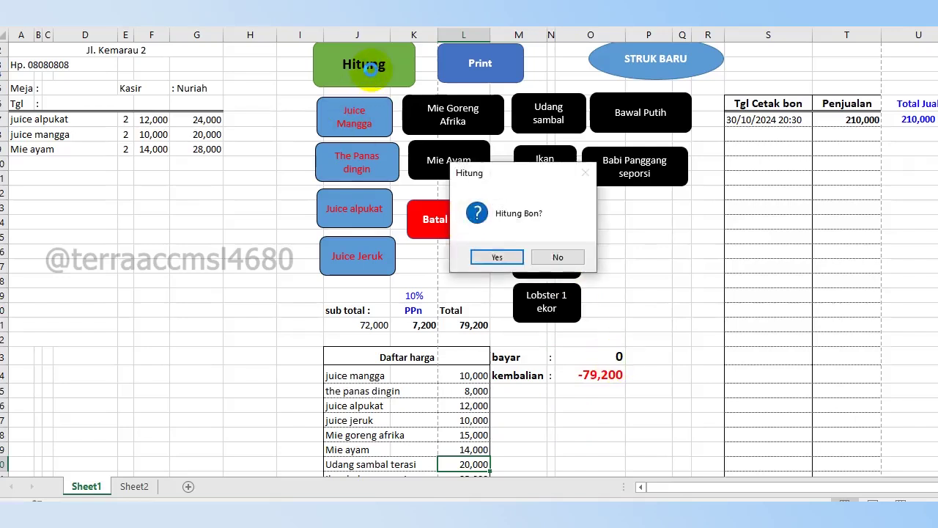
key(Return)
key(Return)
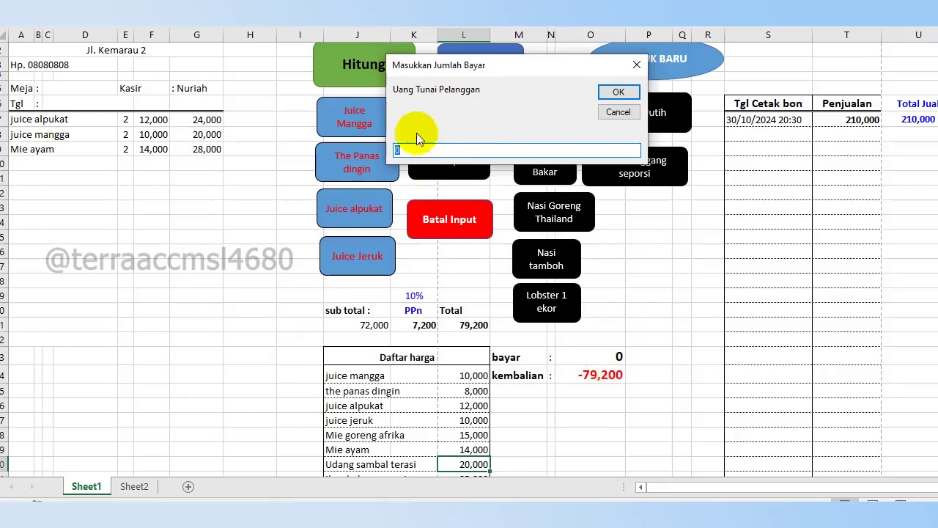
text(100000)
key(Return)
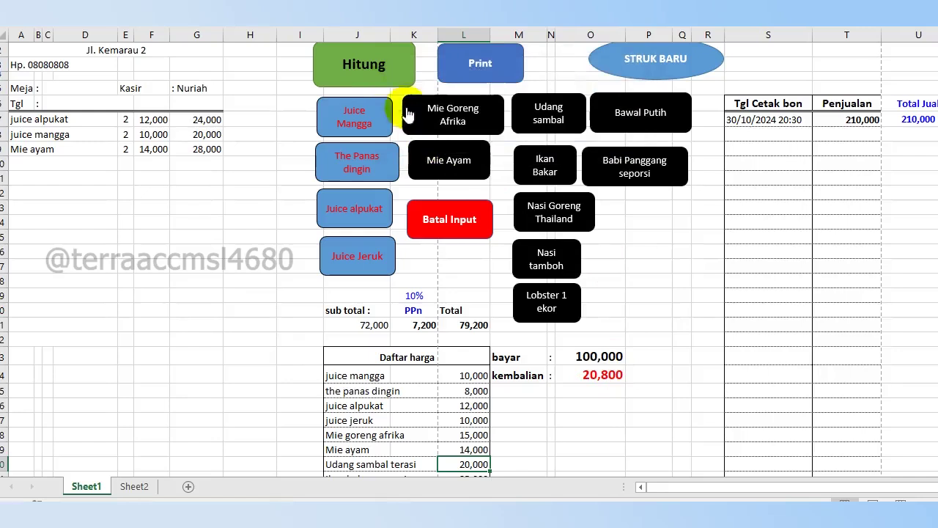
click(387, 71)
key(Return)
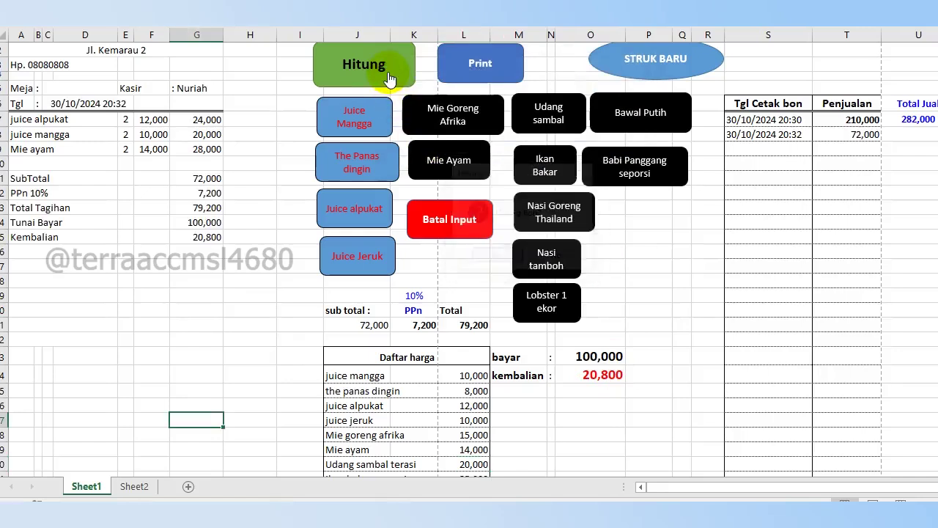
click(379, 325)
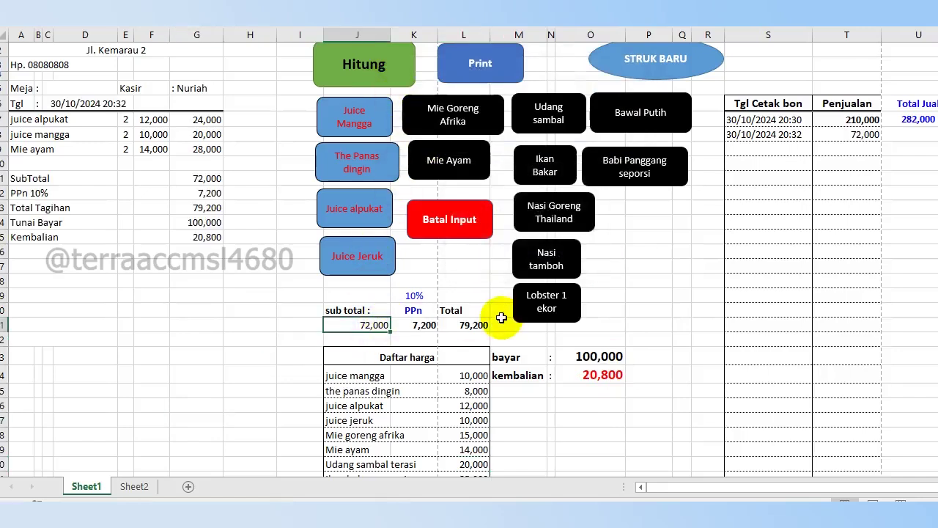
Check the 20,800 change, 7,200 PPn, new 72,000 log entry and 282,000 sales total.
click(203, 240)
click(413, 325)
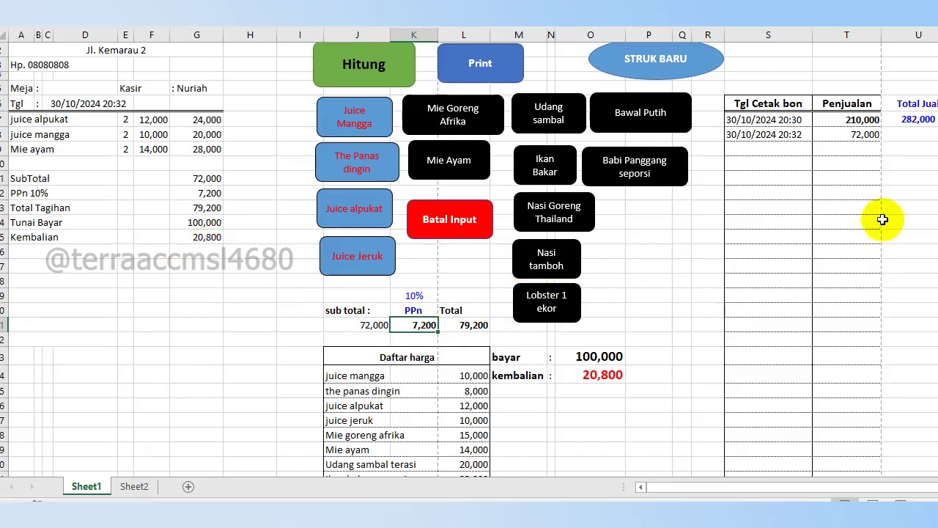
click(870, 136)
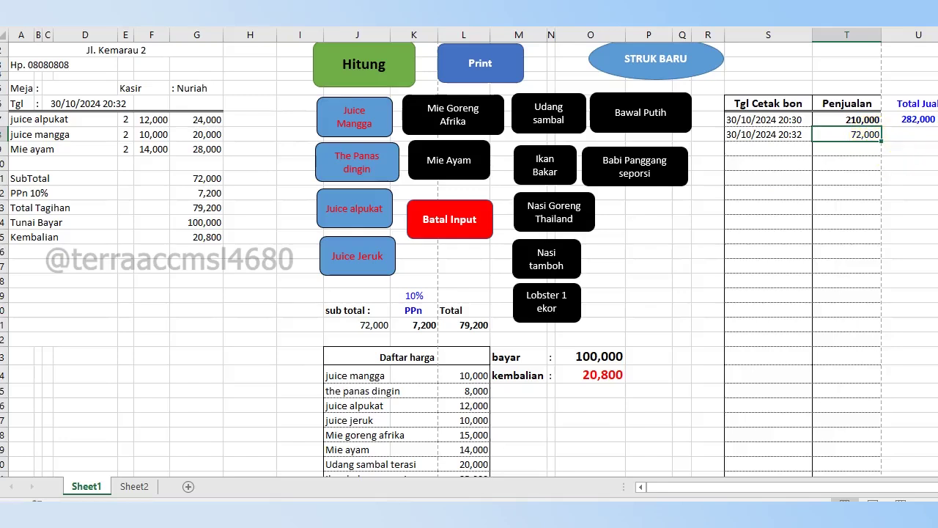
click(924, 120)
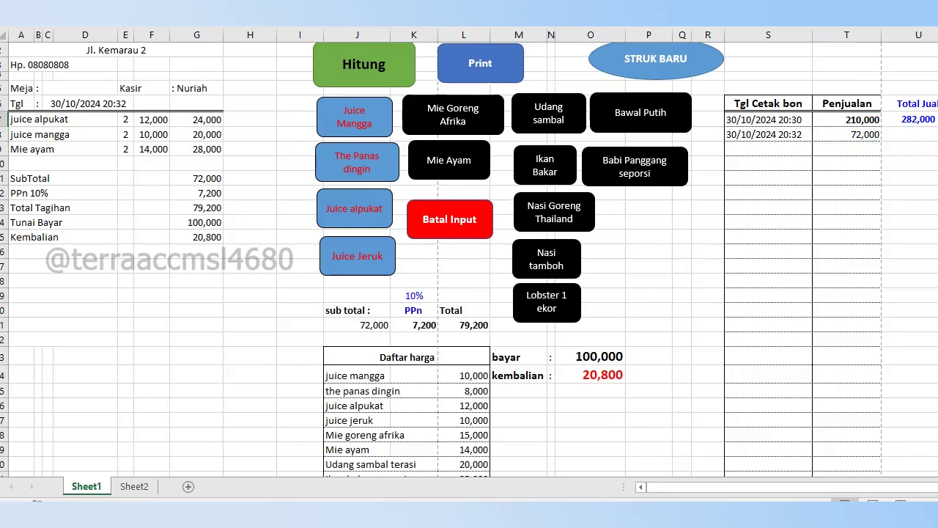
Inspect the logged 210,000 and 72,000 sales, then scroll back to column A.
scroll(469, 256, right, 4)
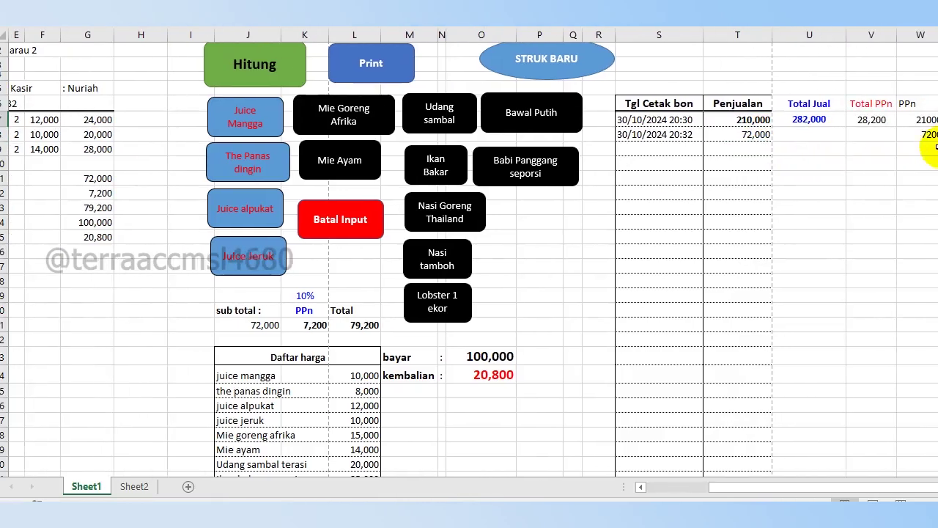
click(759, 119)
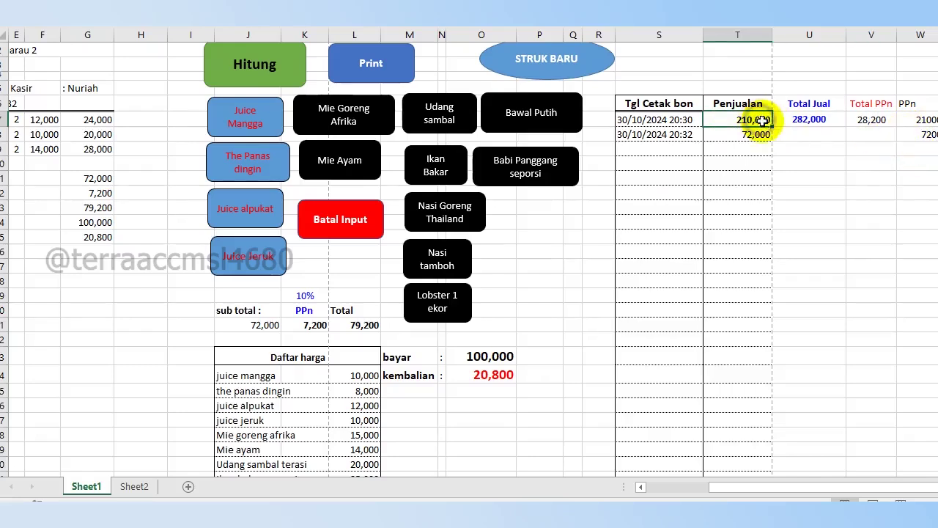
click(755, 134)
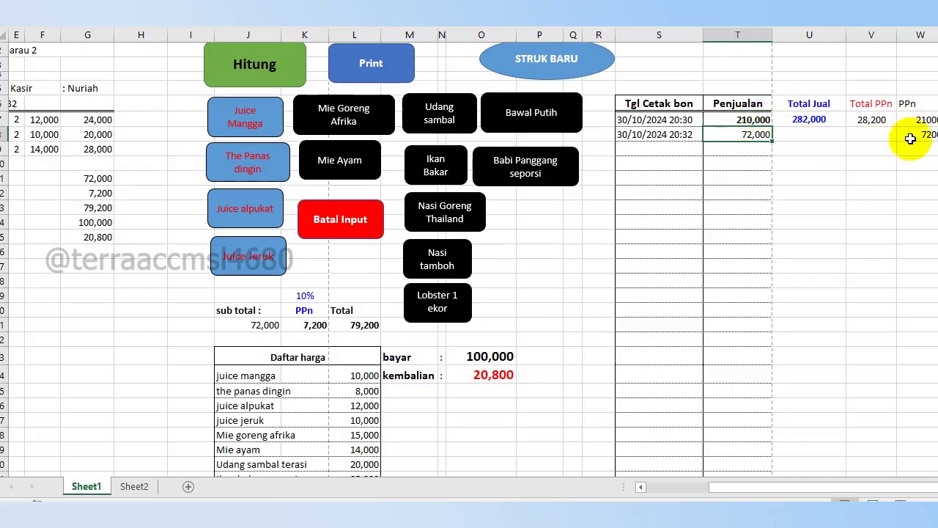
drag(752, 492, 555, 471)
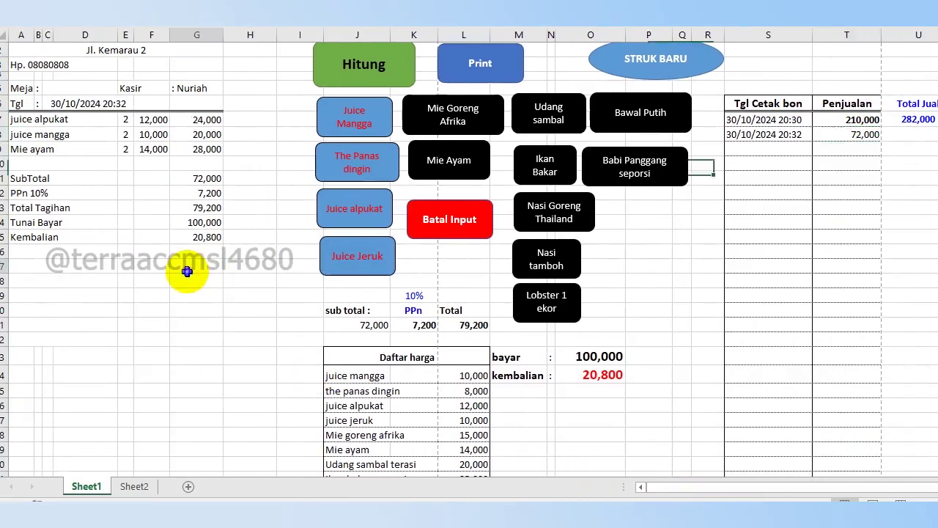
Set Meja to 5 and print-preview the receipt range A2:G16, then close the preview.
click(75, 87)
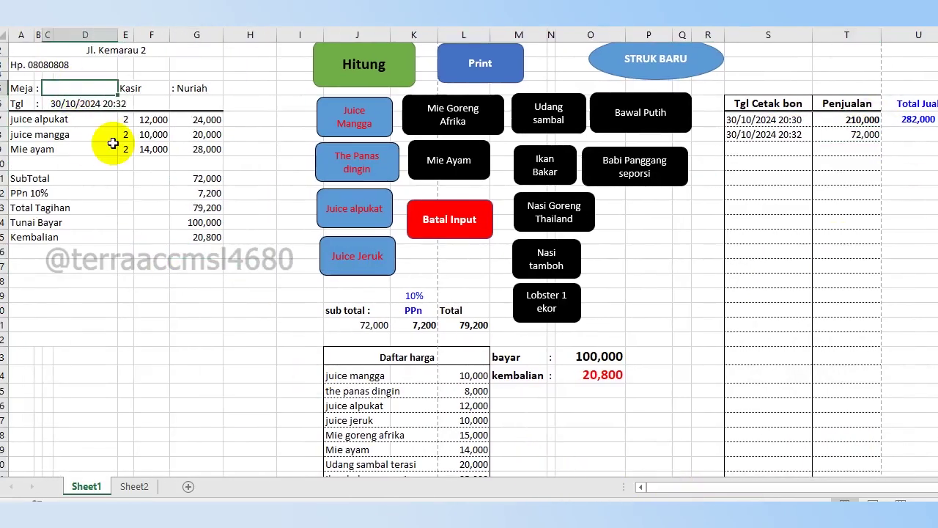
text(5)
key(Return)
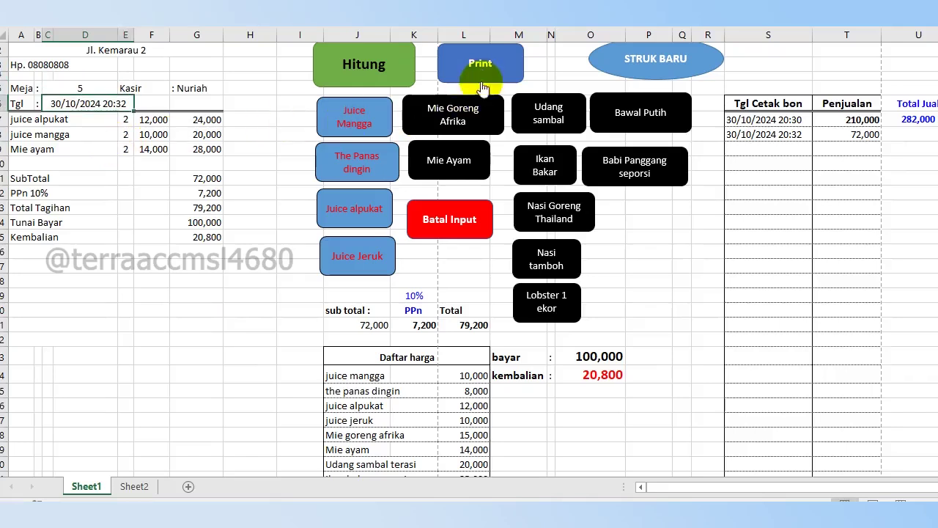
click(483, 74)
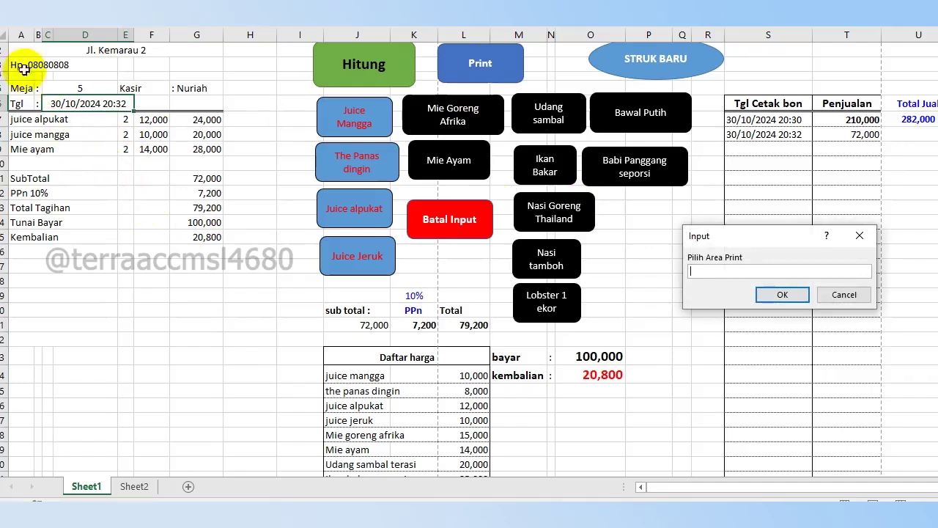
drag(20, 48, 129, 245)
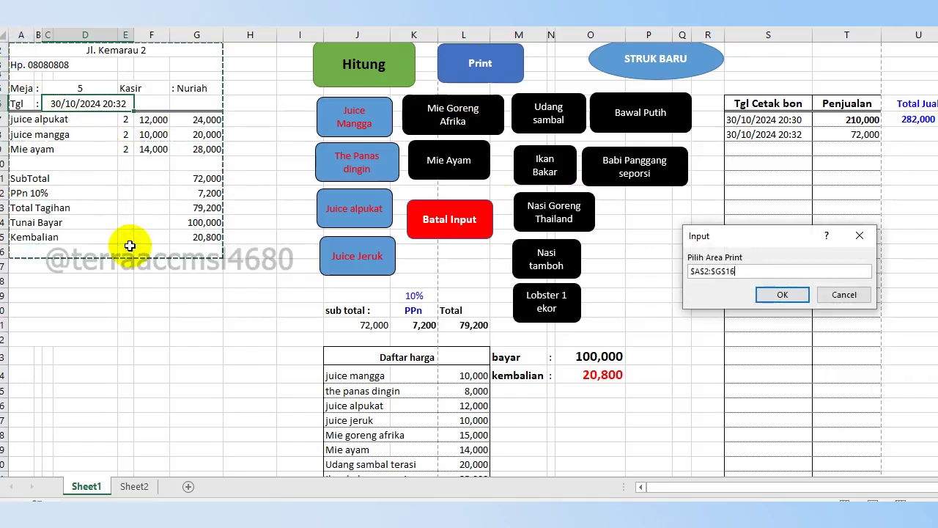
key(Return)
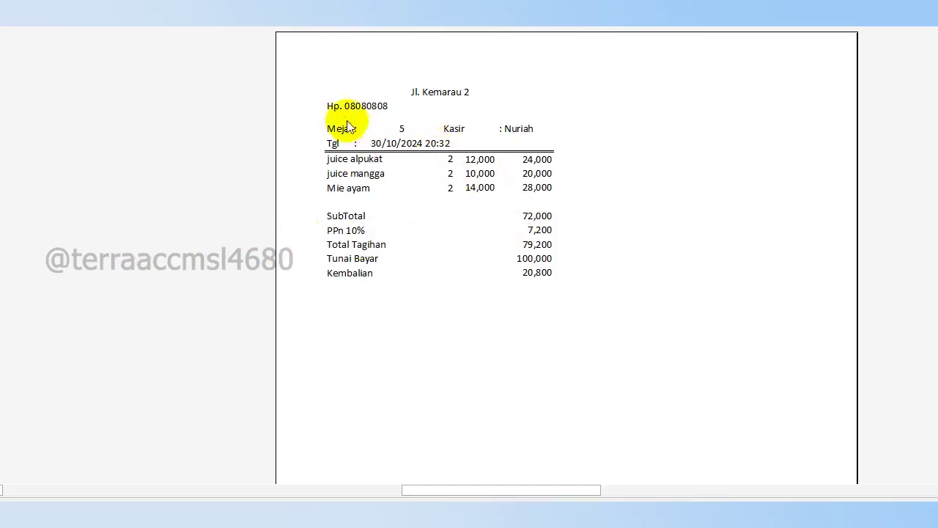
key(Escape)
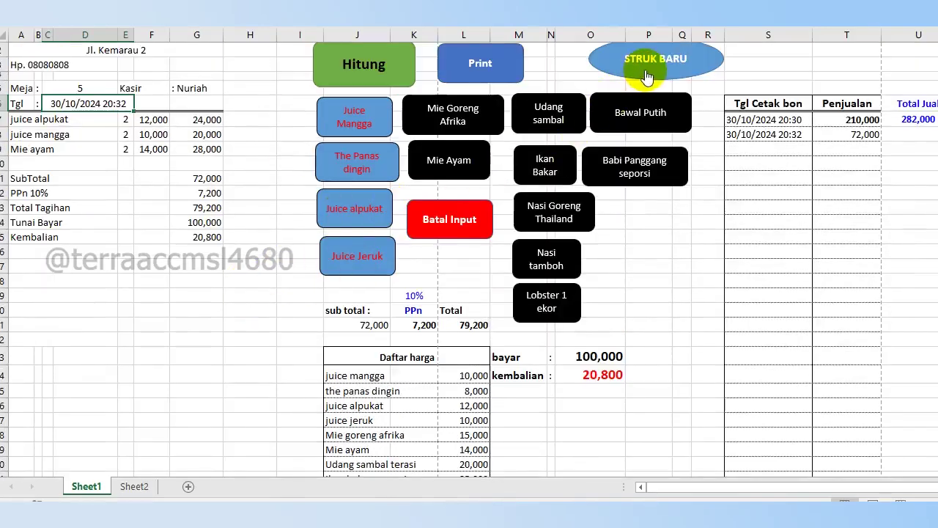
Clear the receipt via STRUK BARU, confirming Yes, and deselect the cleared area.
scroll(648, 79, up, 1)
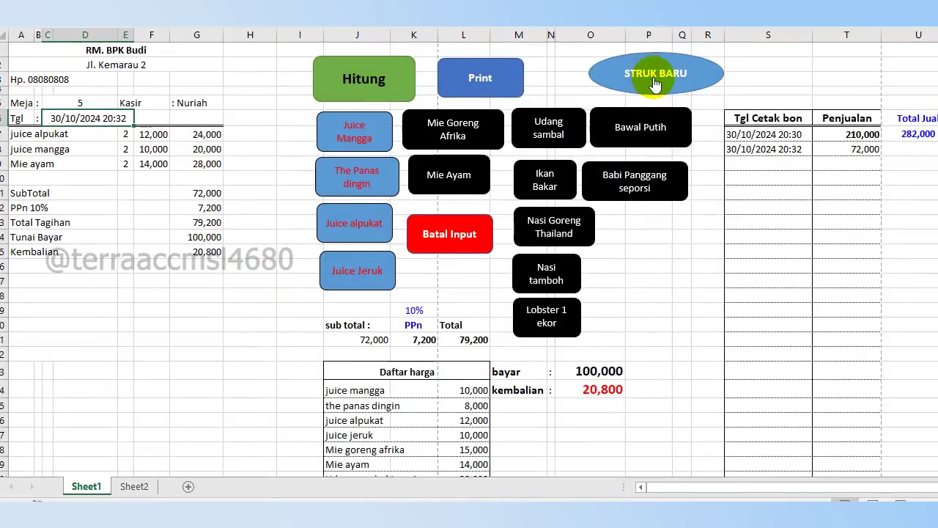
click(654, 85)
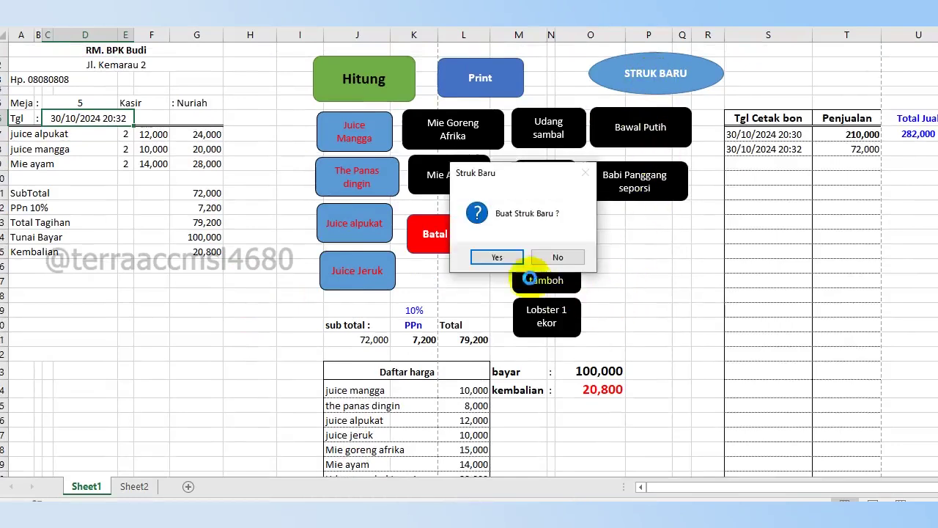
click(498, 258)
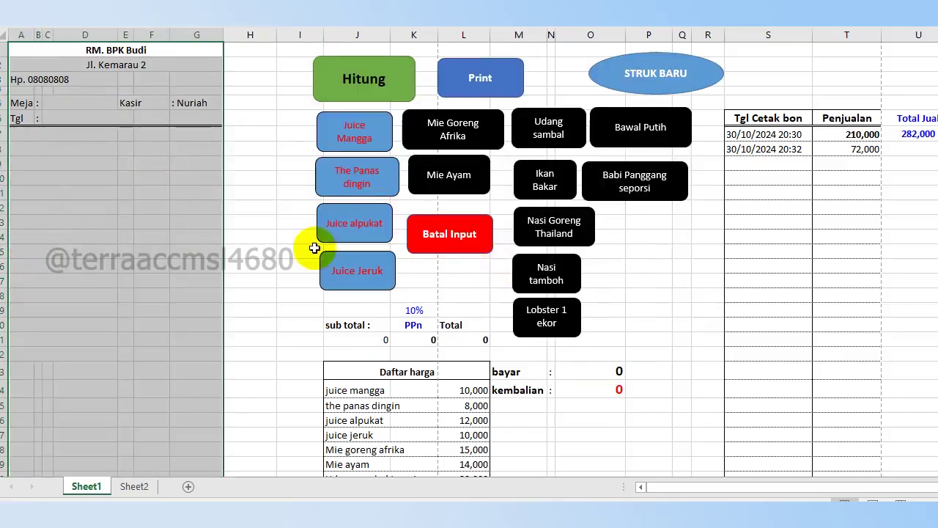
click(279, 203)
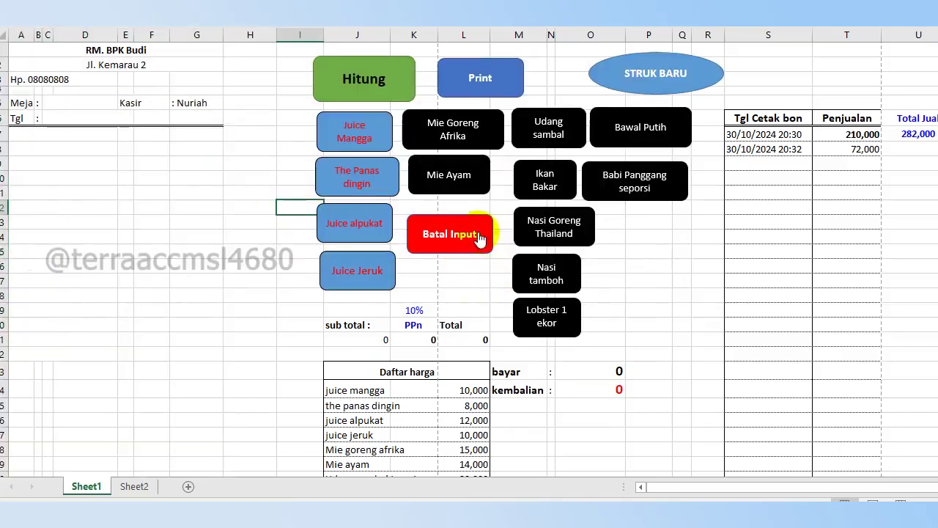
Add Ikan bakar, 2 Nasi tamboh, 2 the panas dingin and juice jeruk, totalling 56,100.
click(541, 187)
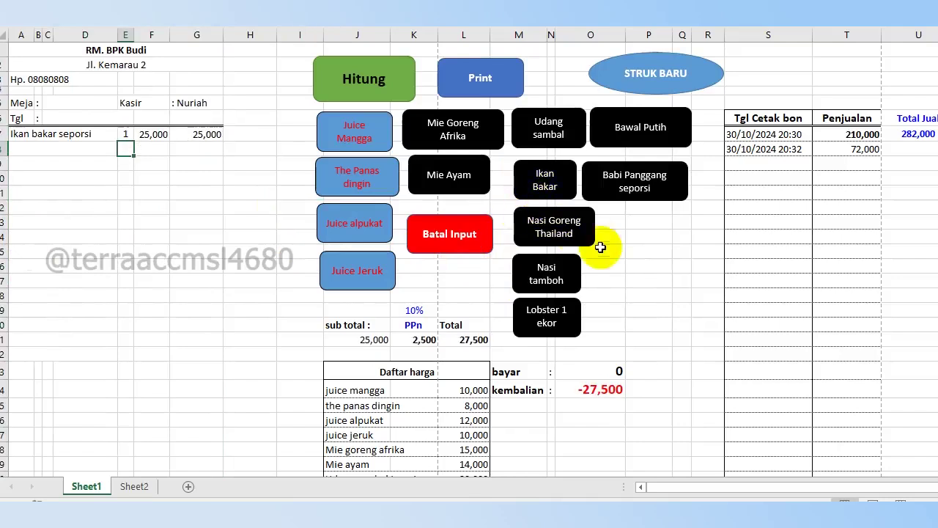
drag(601, 245, 616, 253)
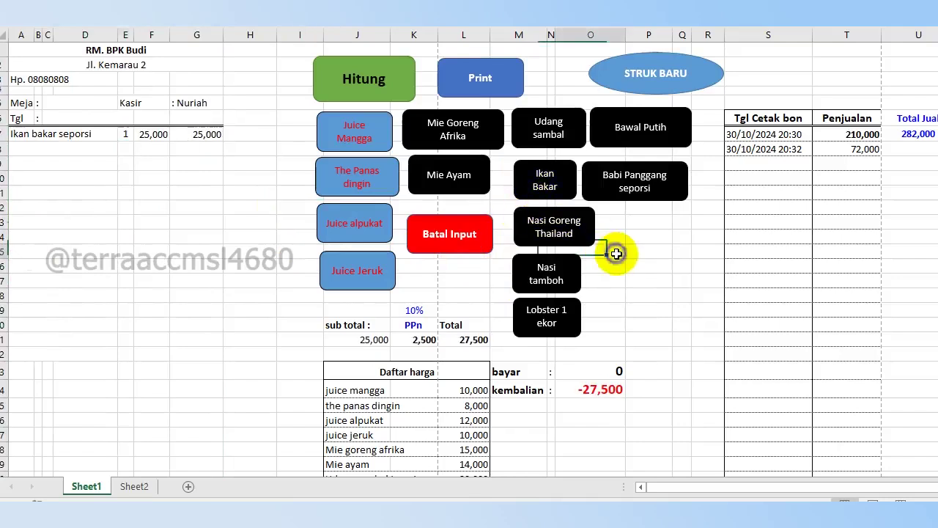
click(562, 286)
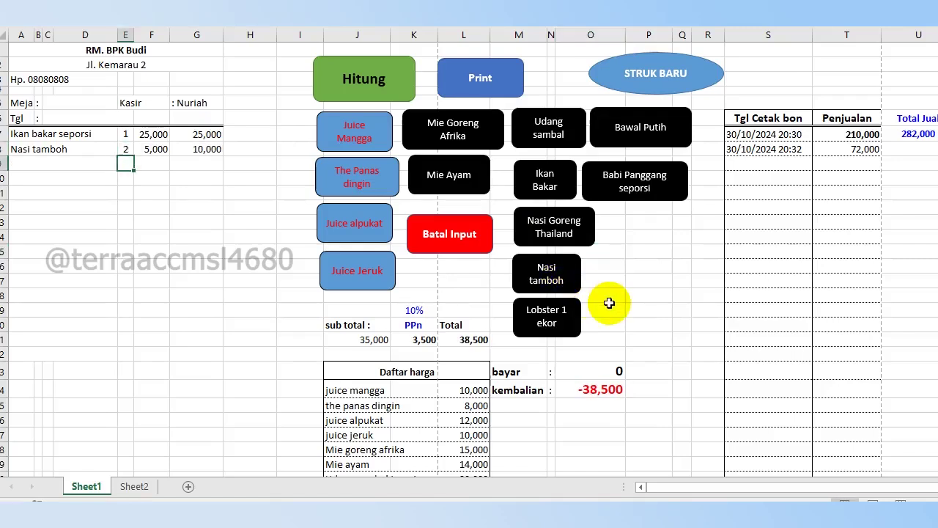
click(639, 265)
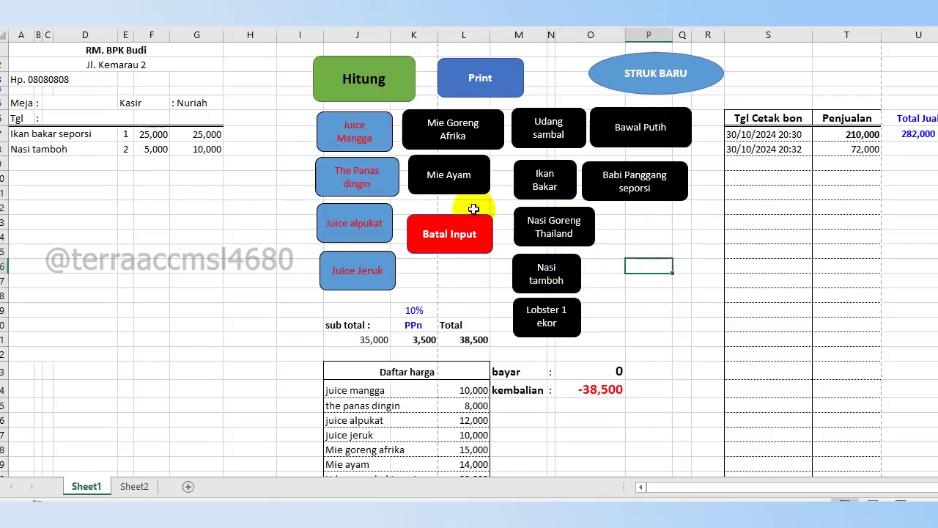
click(375, 179)
text(2)
key(Return)
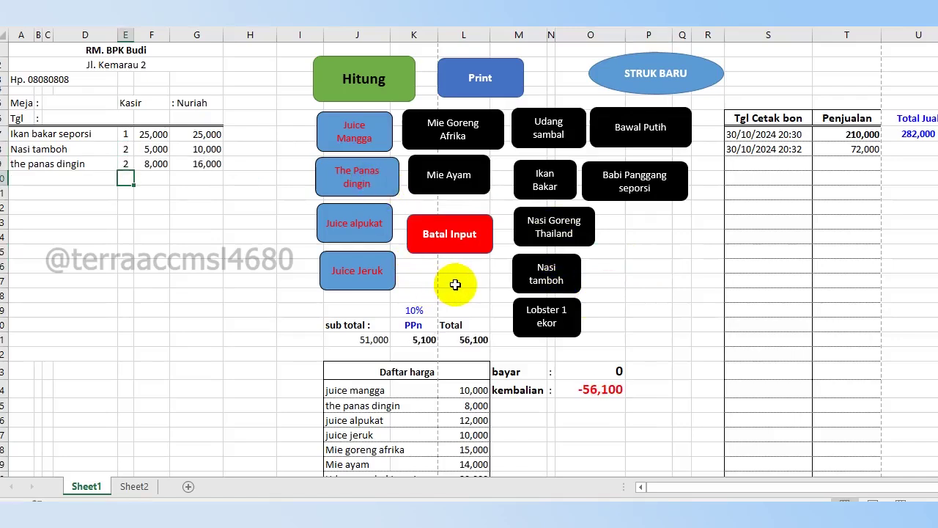
click(369, 269)
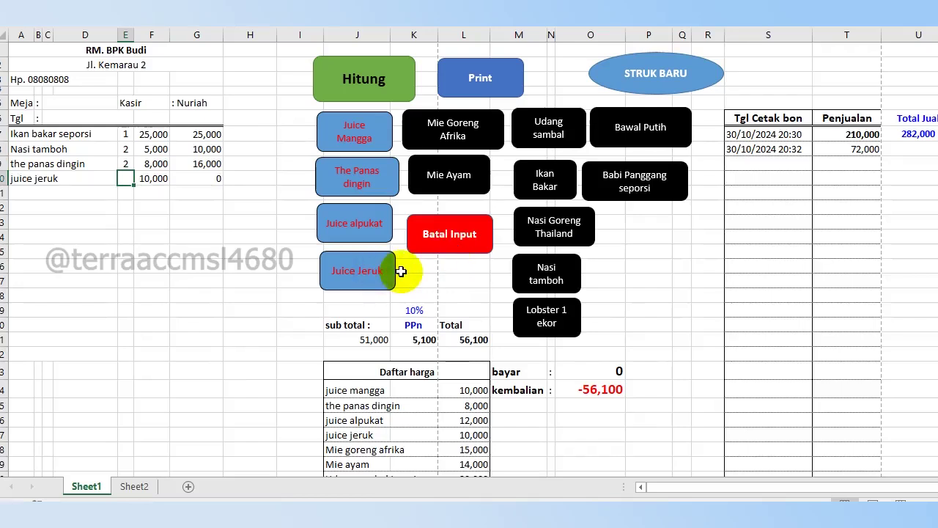
Delete the juice jeruk line via Batal Input, then add juice alpukat and delete it too.
click(458, 236)
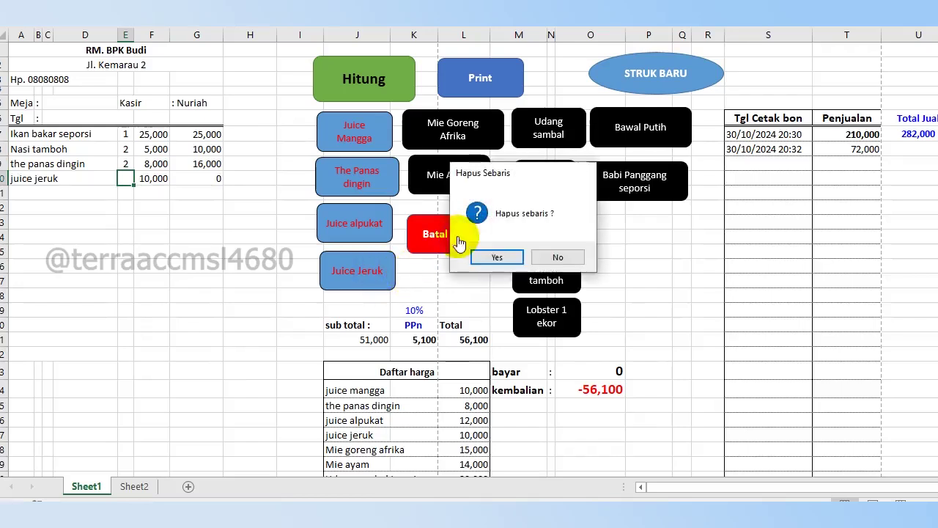
key(Return)
click(359, 227)
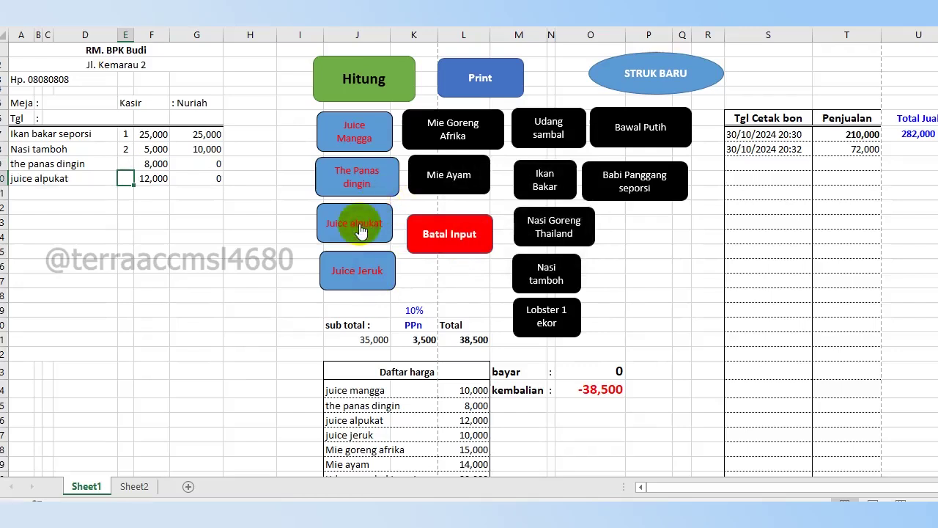
click(434, 236)
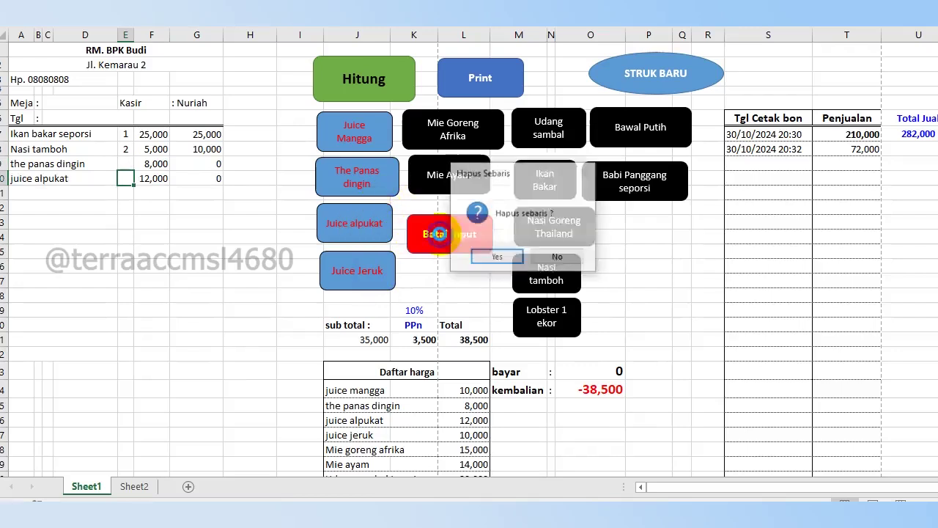
click(497, 258)
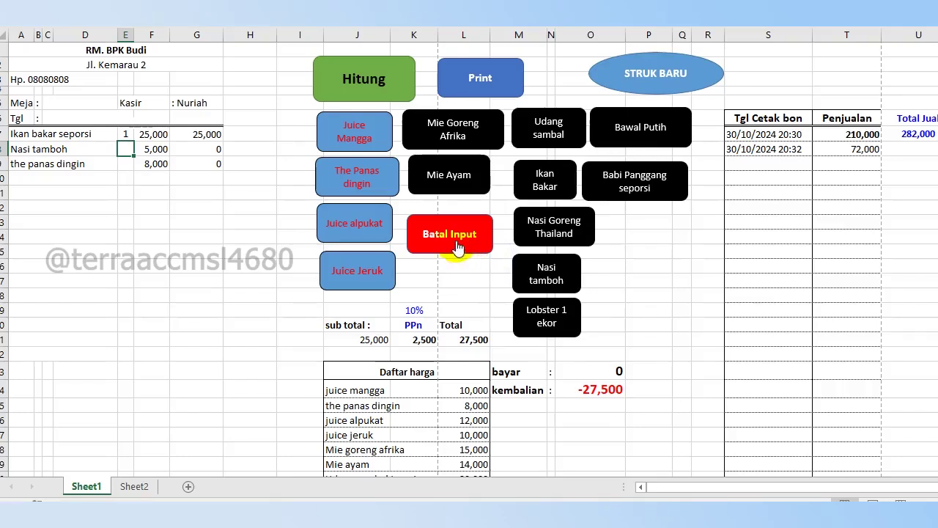
Re-confirm quantity 2 for Nasi tamboh and the panas dingin, then delete the panas dingin line.
key(Return)
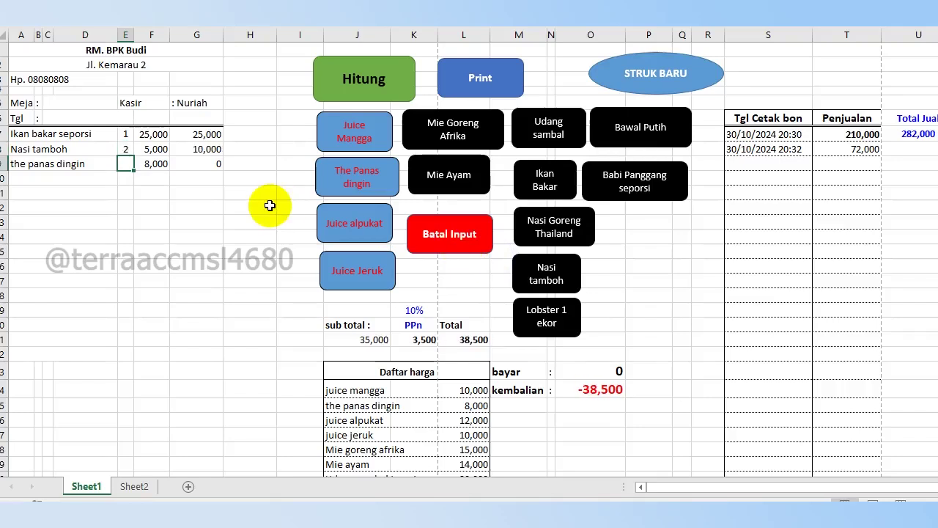
text(2)
key(Return)
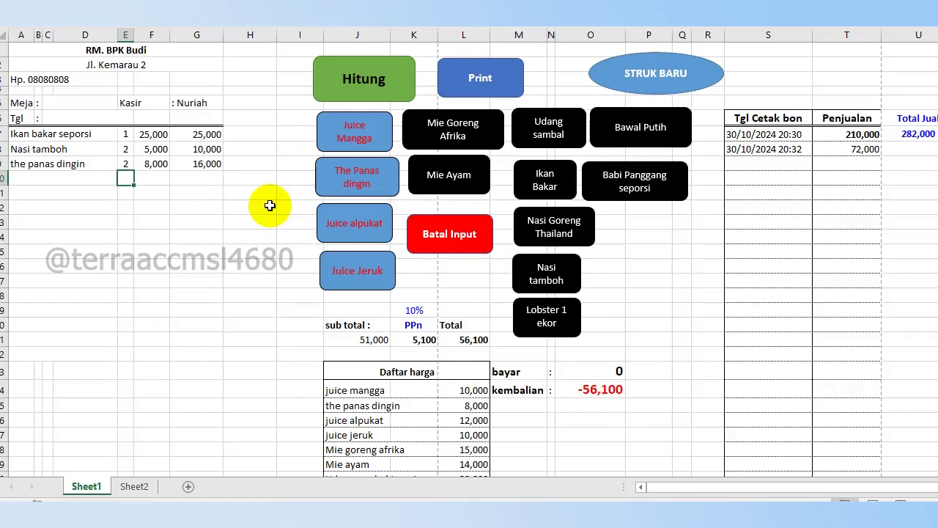
click(60, 167)
click(460, 234)
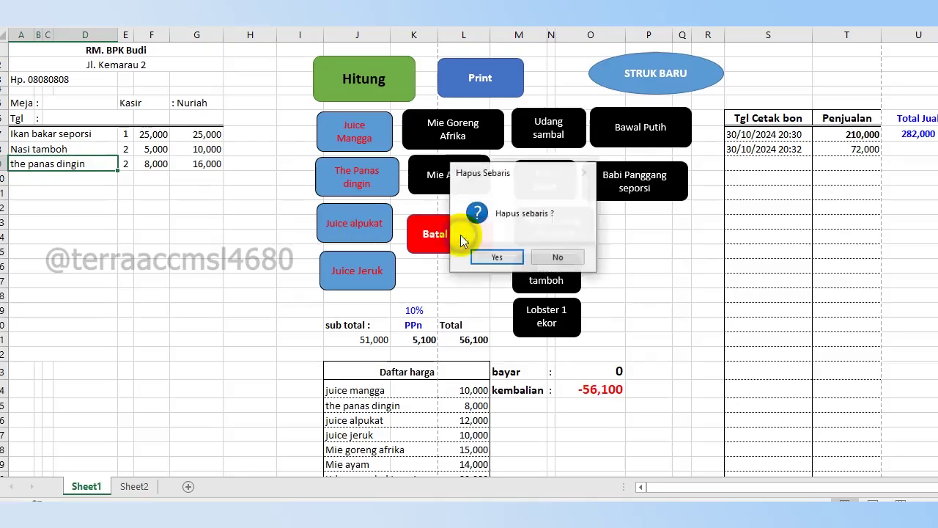
key(Return)
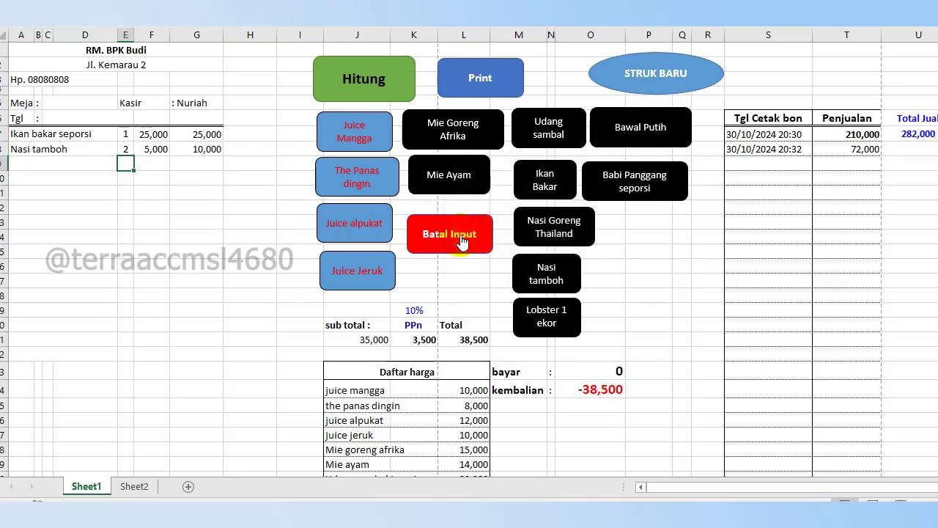